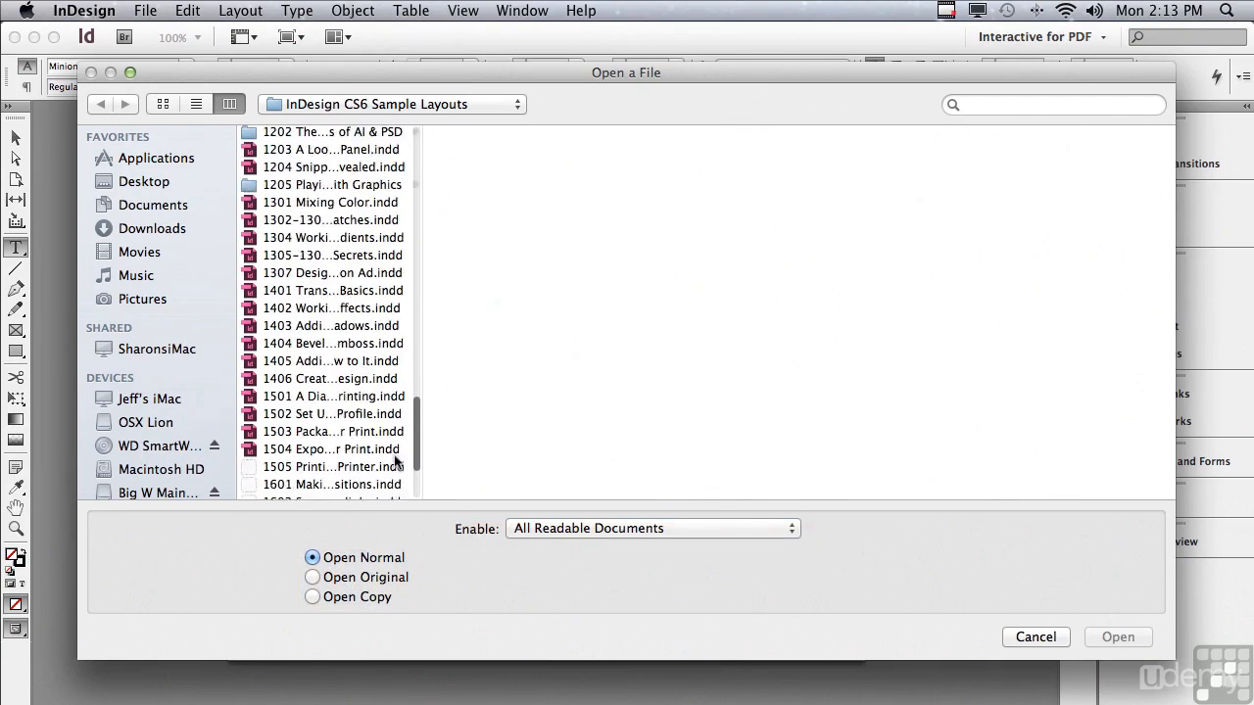
- Open the 1602 Super Hyperlinks.indd sample layout
left_click(296, 368)
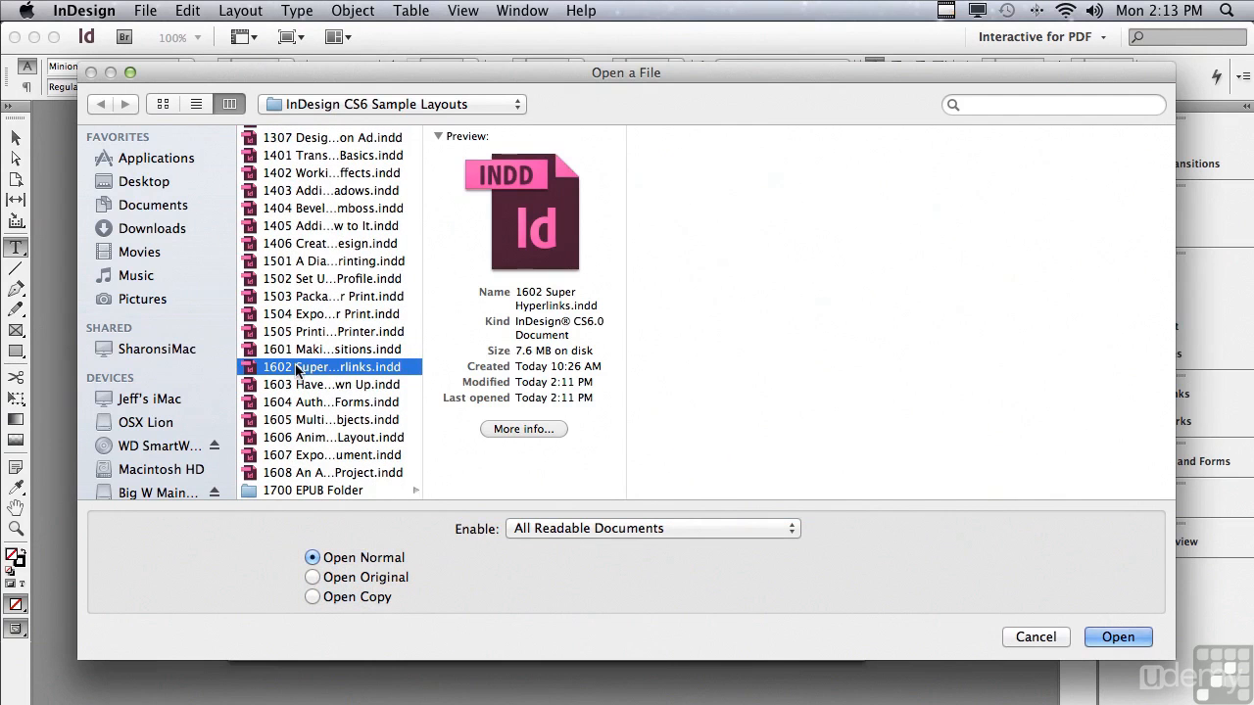
left_click(1101, 636)
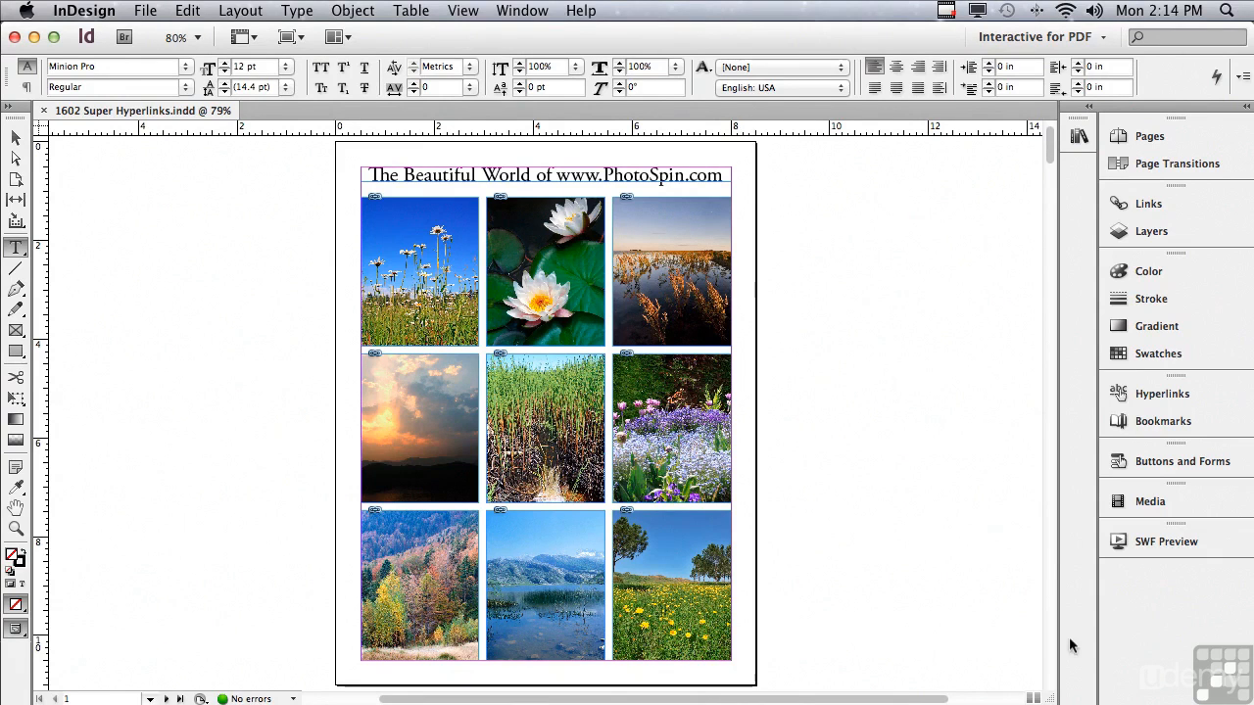
- Browse through the document's pages to review the contents page and photo pages
left_click(1139, 138)
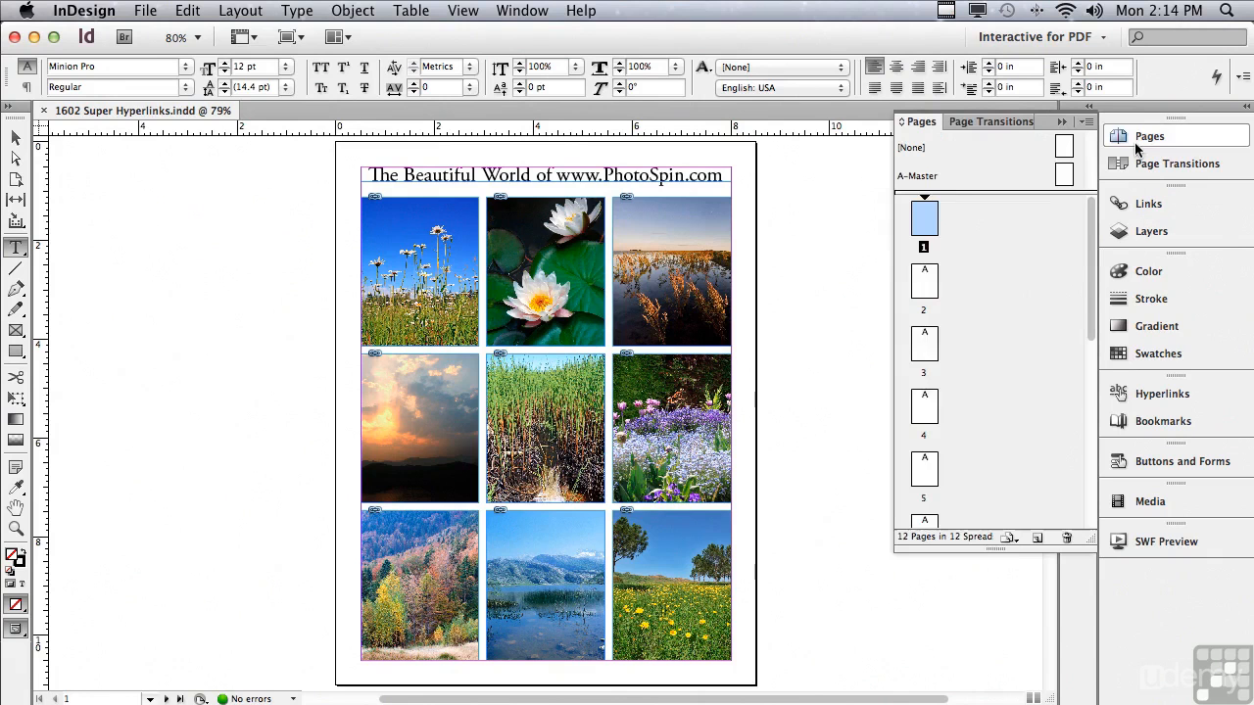
double_click(925, 288)
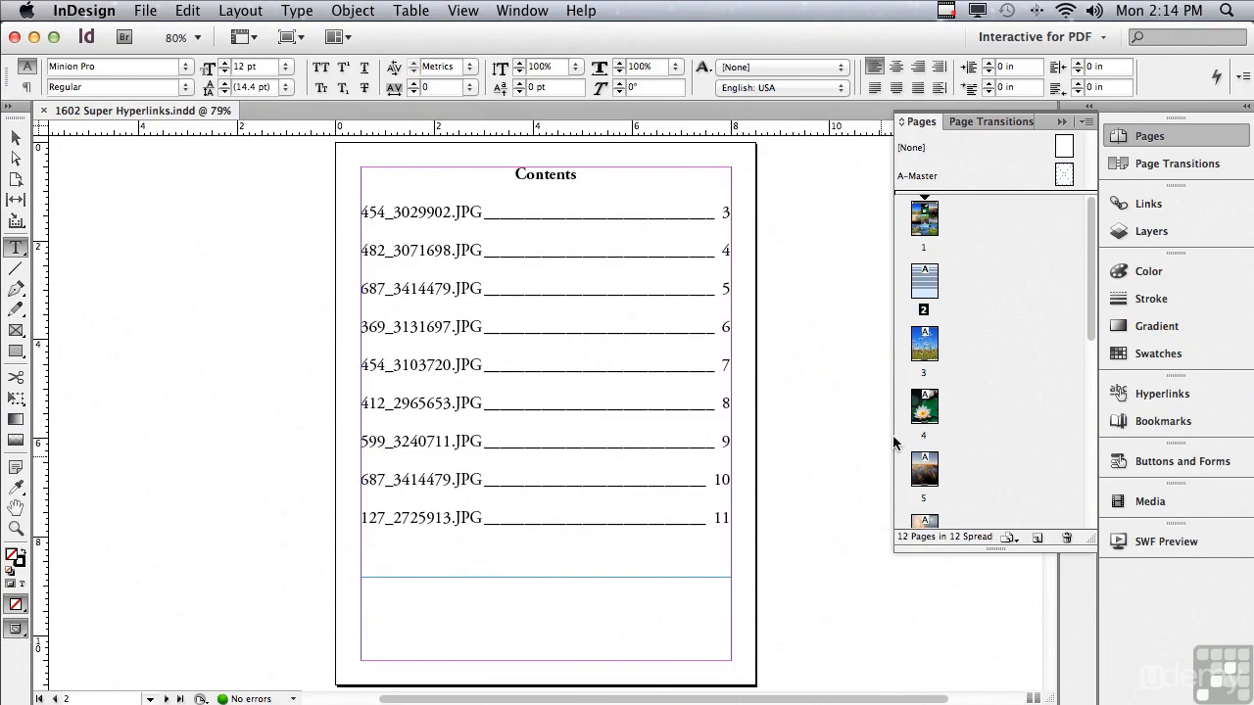
left_click(922, 351)
double_click(922, 350)
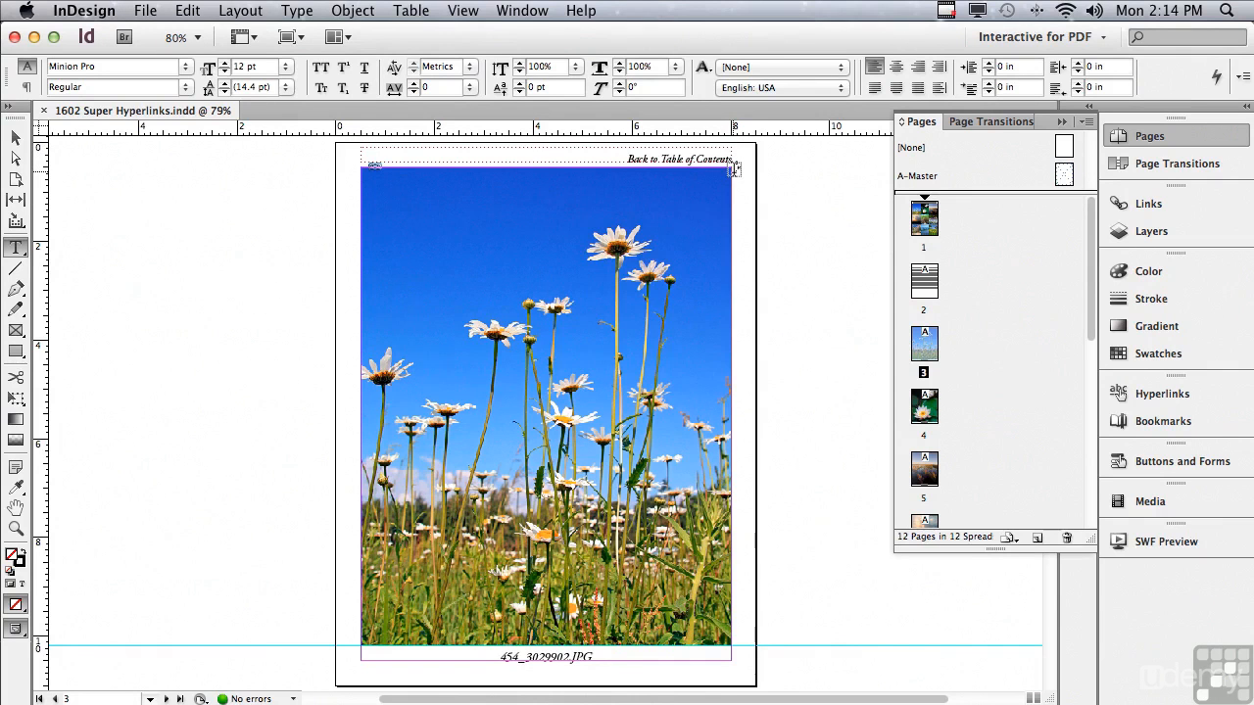
double_click(924, 406)
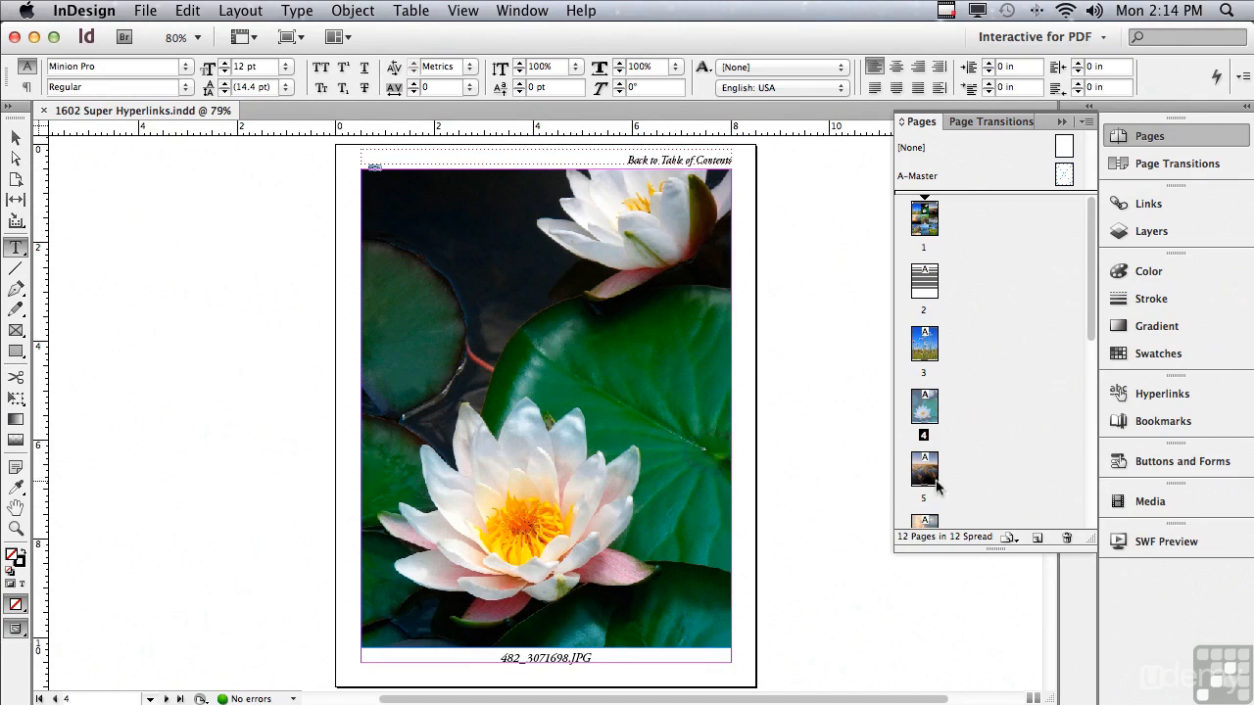
double_click(926, 478)
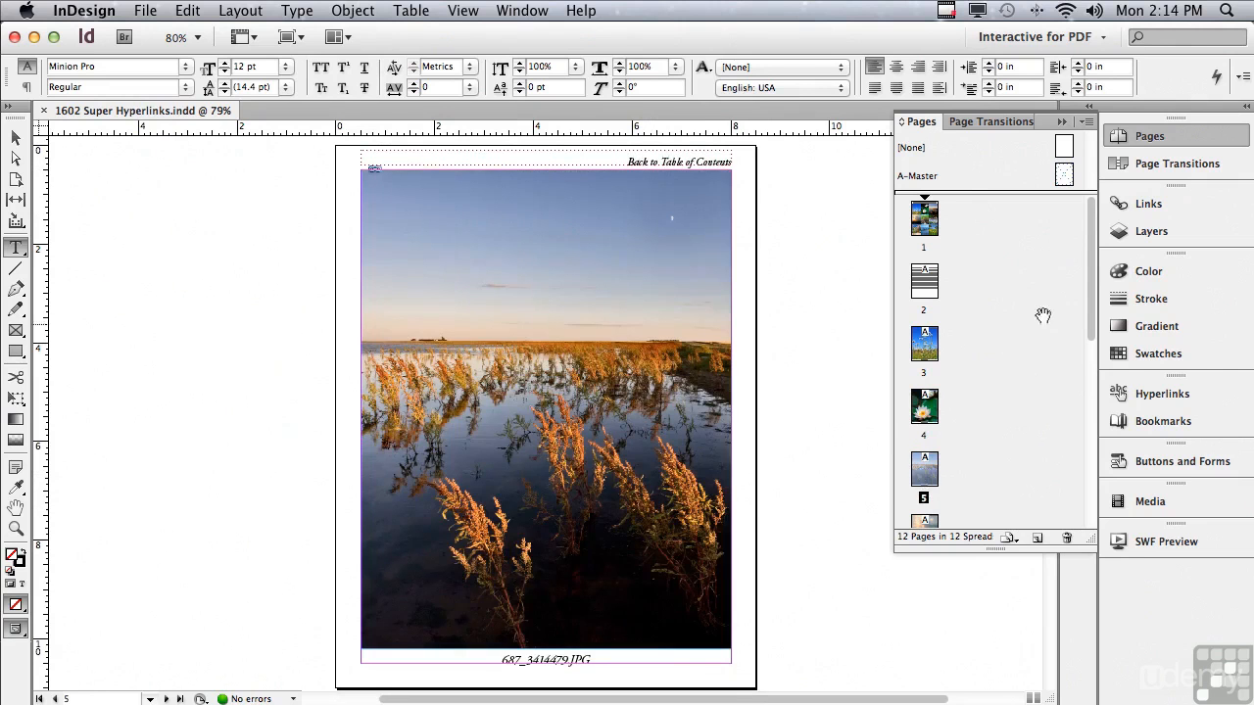
scroll(1091, 307, "down", 5)
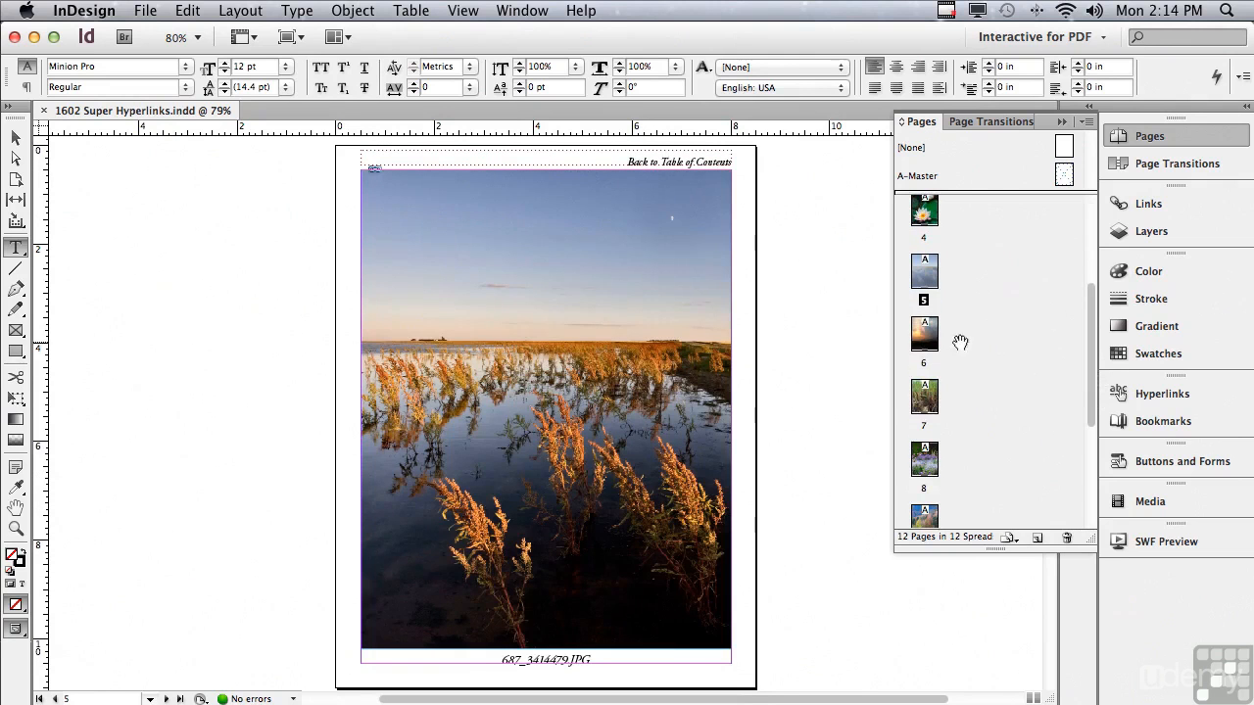
double_click(925, 337)
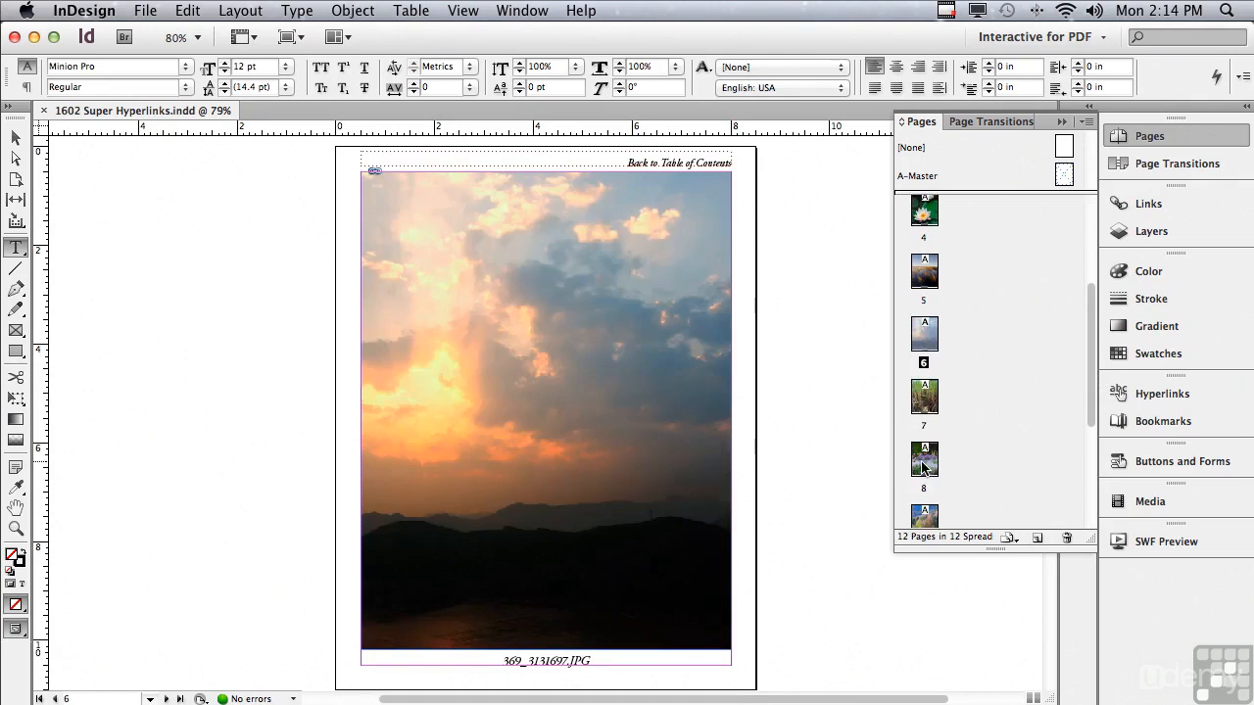
double_click(924, 465)
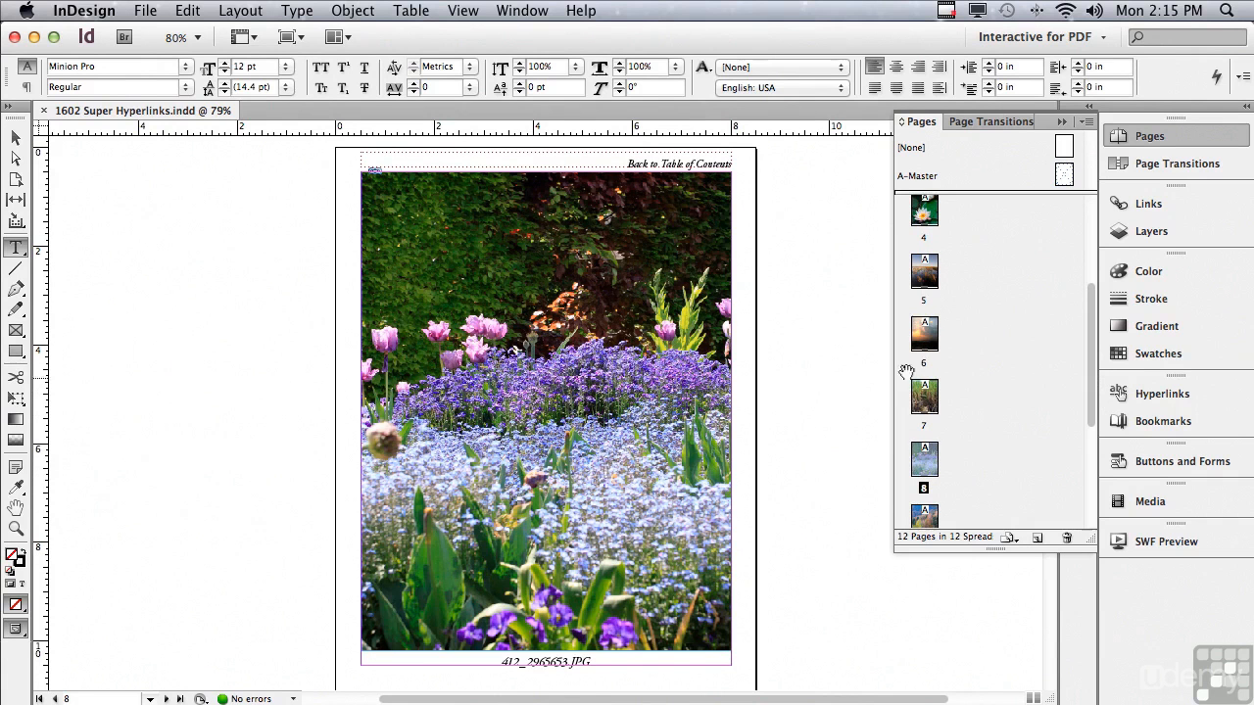
- Open the A-Master and select the Back to Table of Contents text frame at the top of the page
double_click(914, 178)
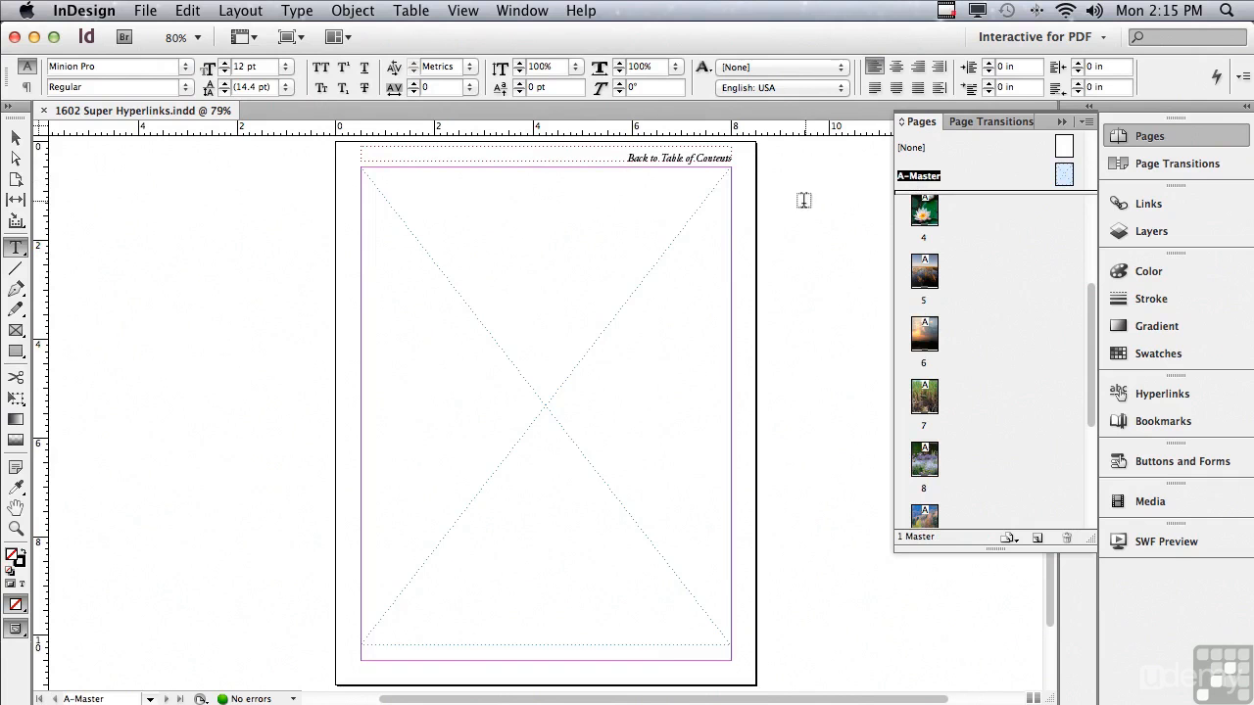
left_click(14, 140)
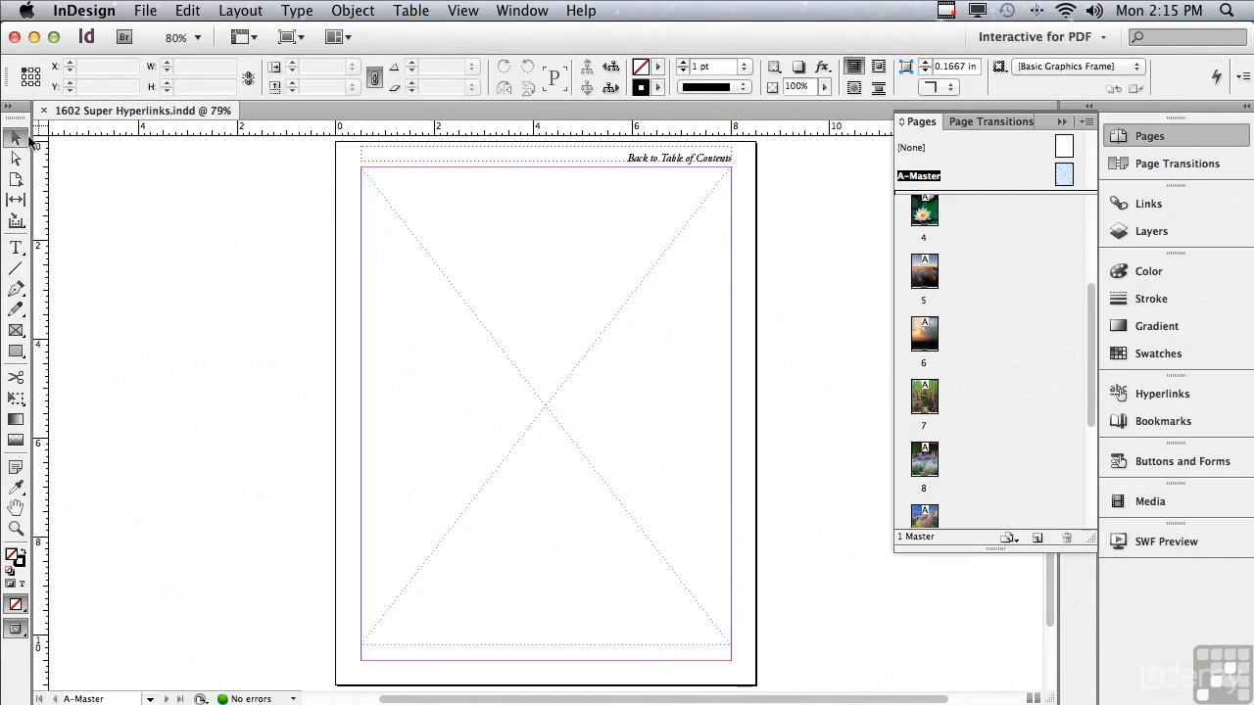
left_click(385, 159)
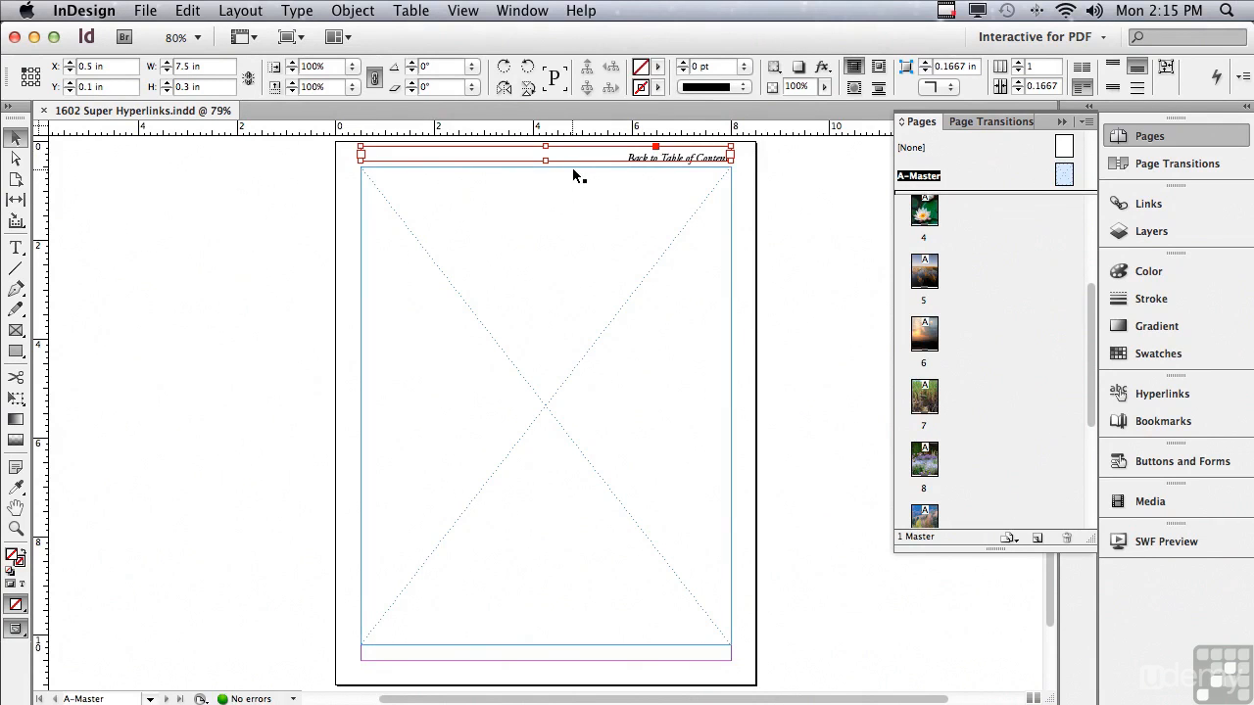
double_click(628, 158)
left_click_drag(627, 158, 743, 157)
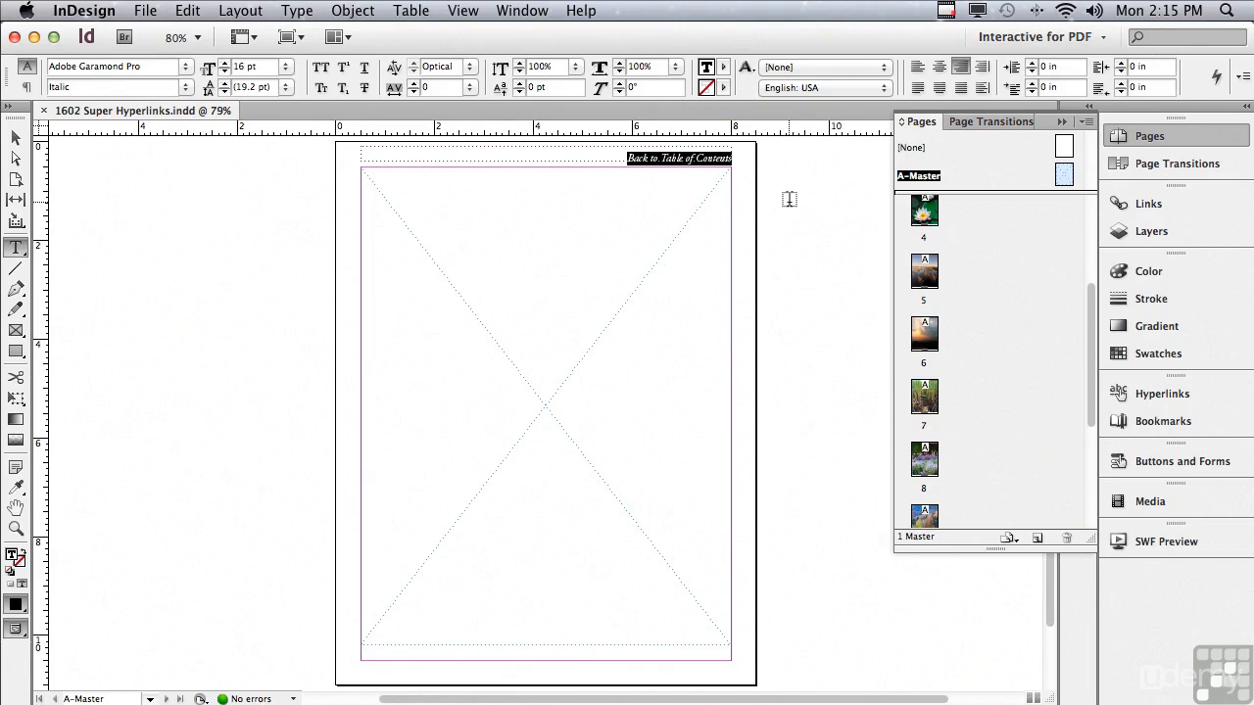
left_click(16, 138)
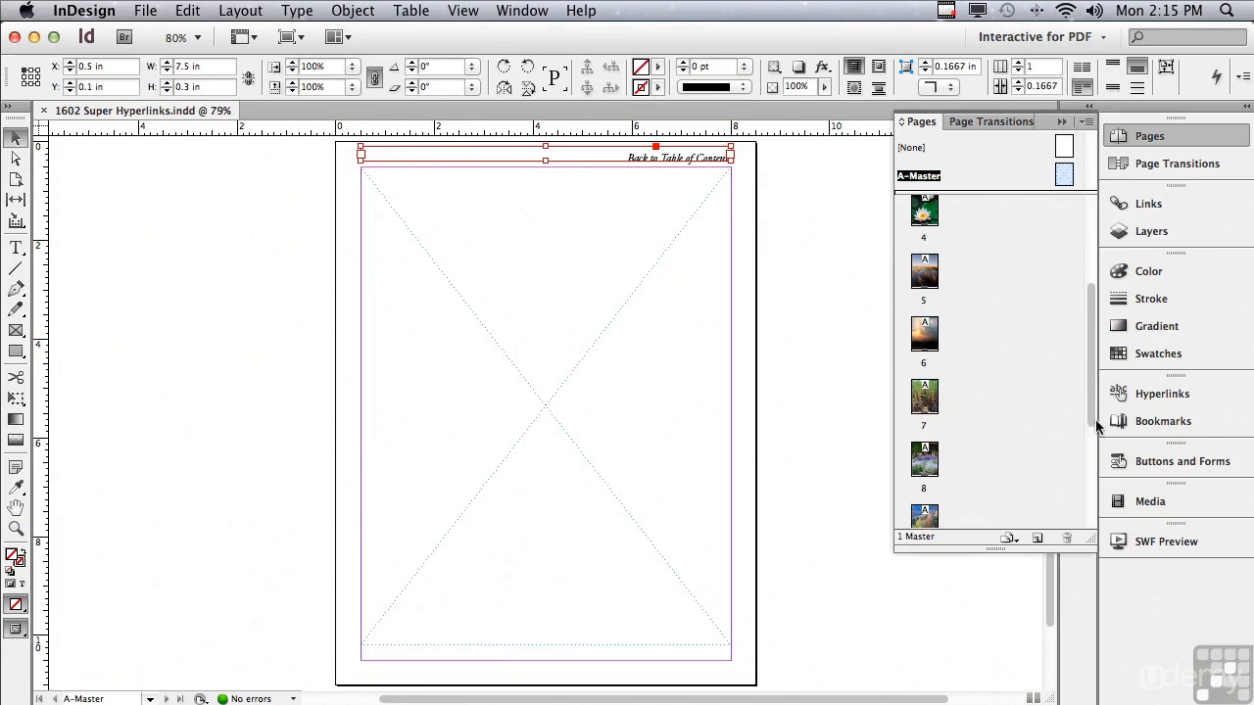
- Create a new hyperlink from the selected frame linking to page 2 of the document, keeping Fixed zoom and Inset highlight
left_click(1152, 393)
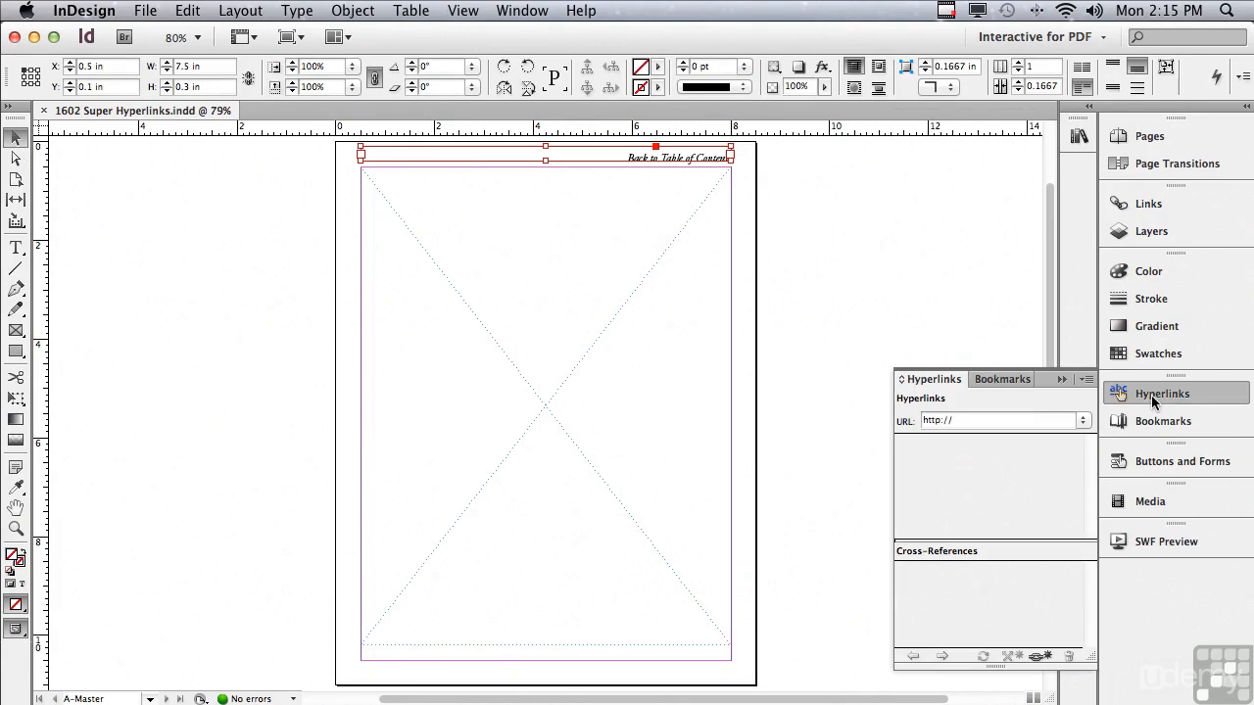
left_click(1040, 657)
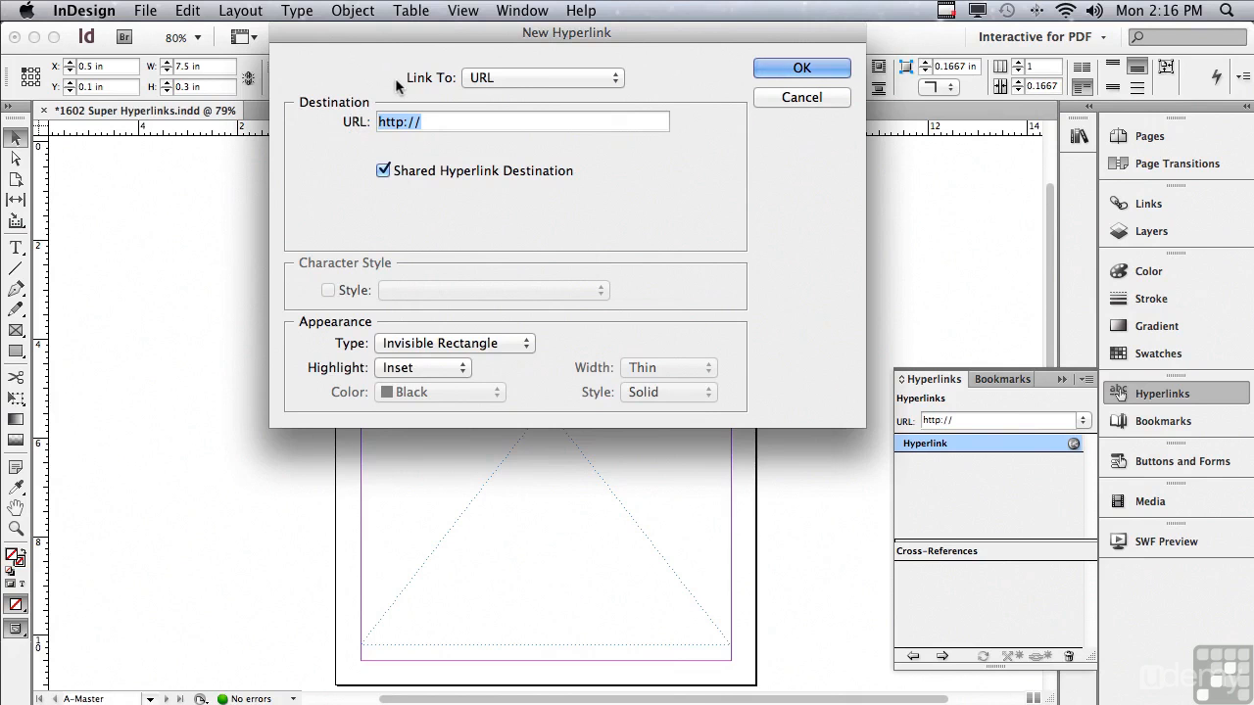
left_click(477, 81)
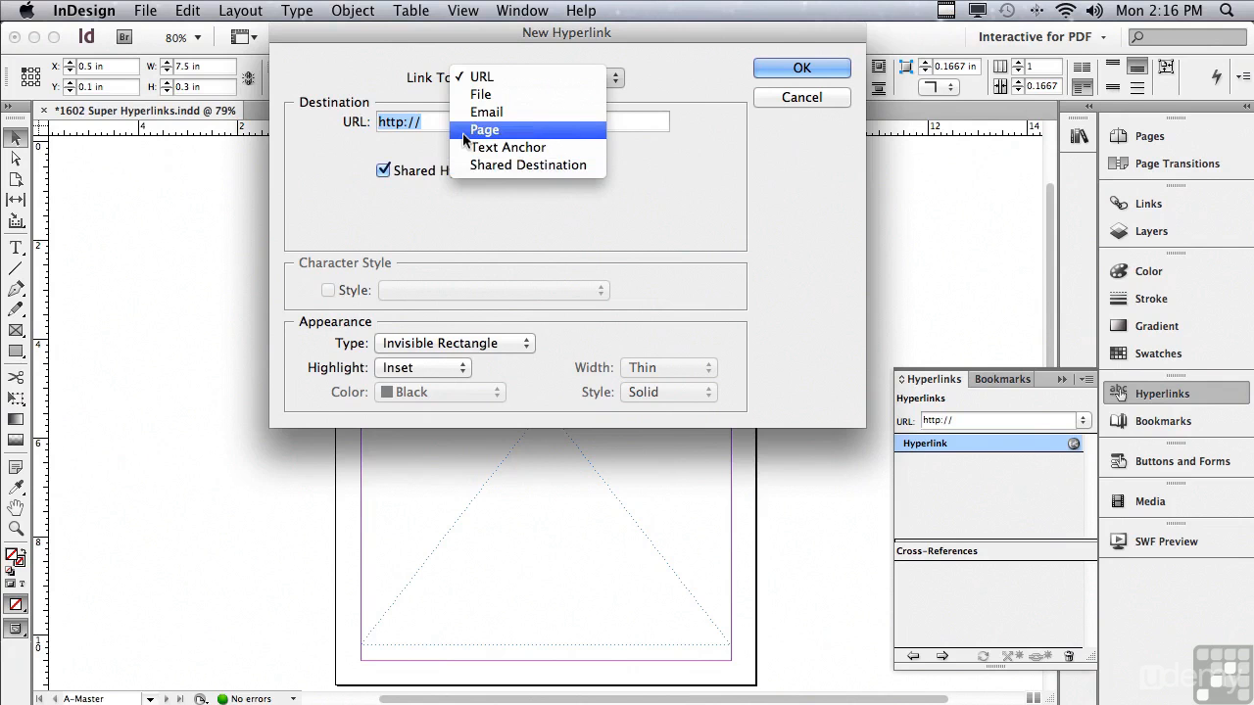
left_click(470, 131)
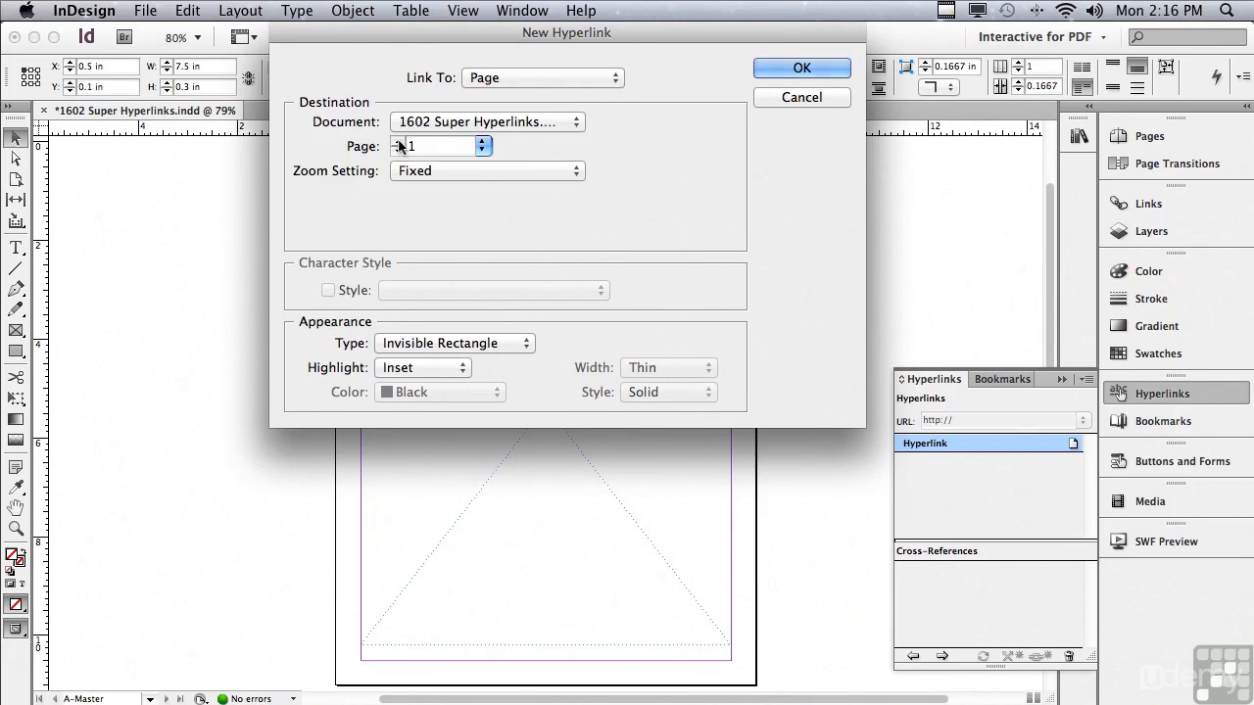
left_click(397, 141)
left_click(450, 172)
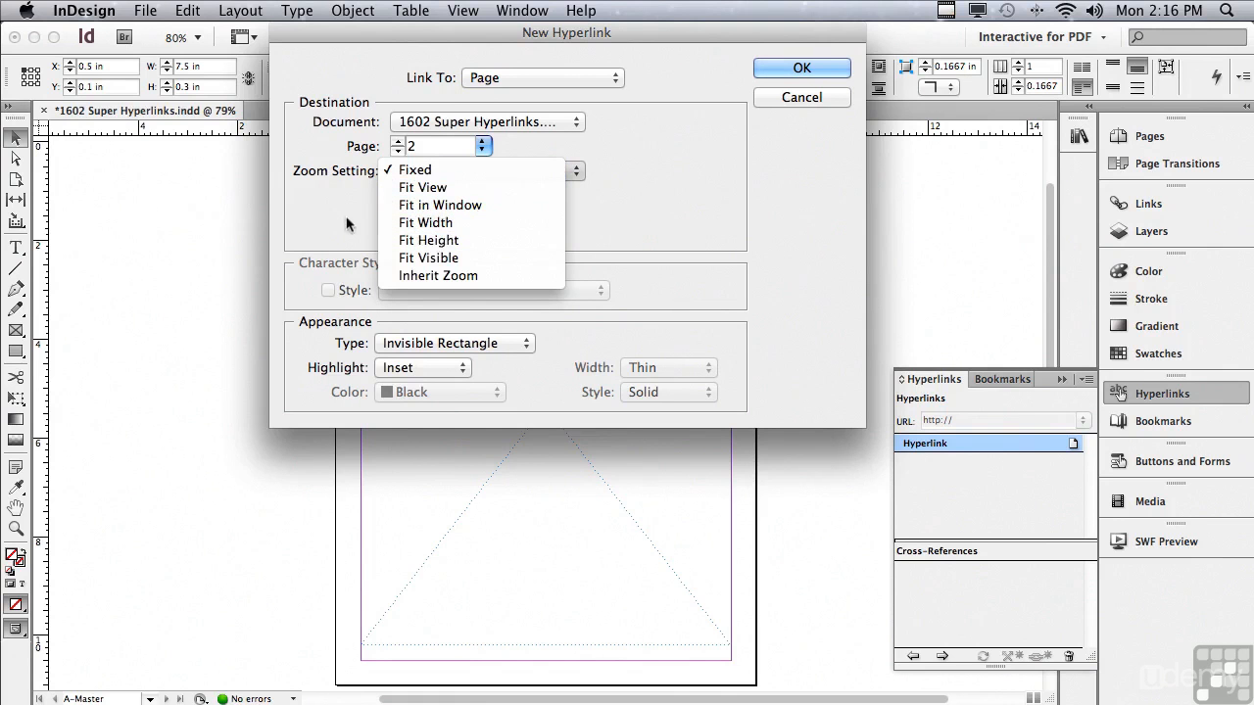
left_click(388, 171)
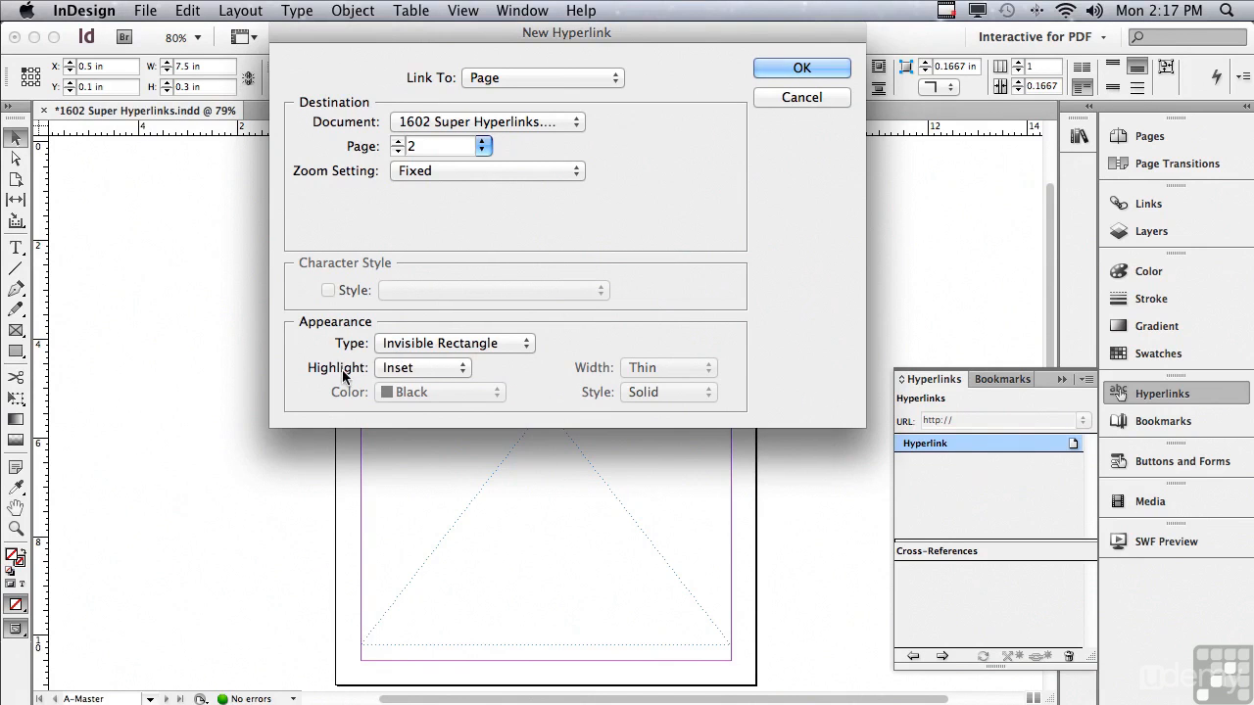
left_click(399, 369)
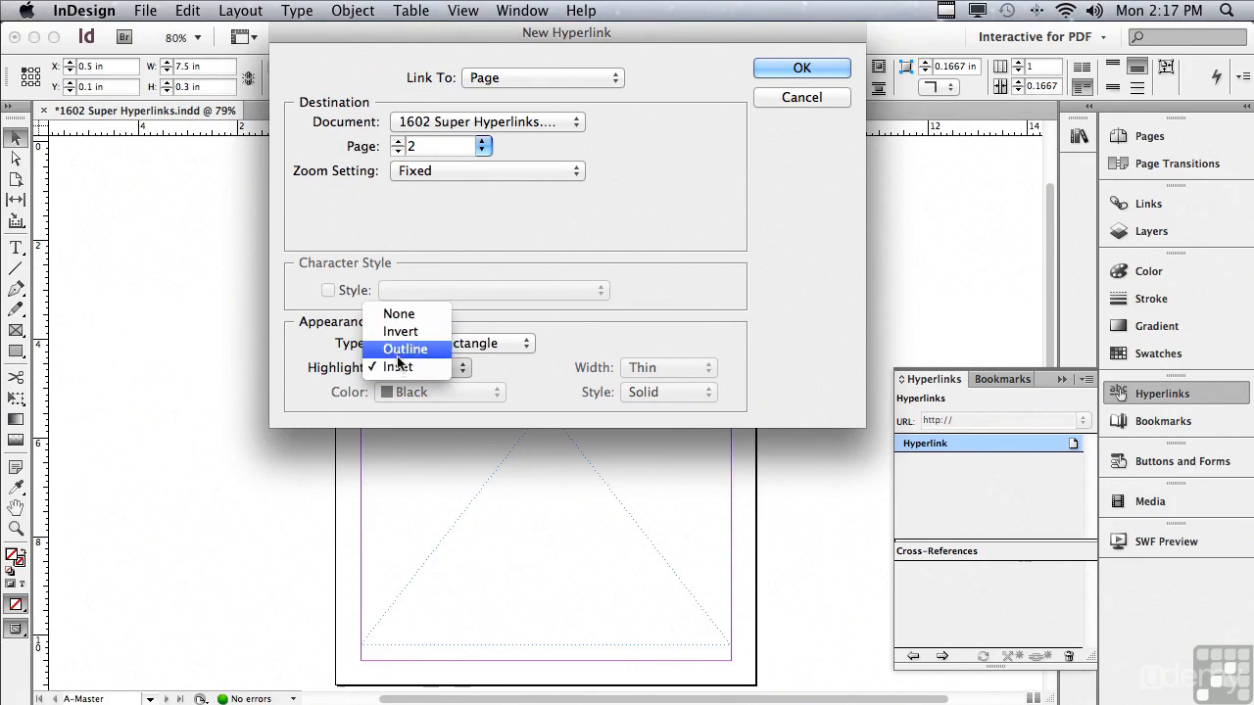
left_click(399, 369)
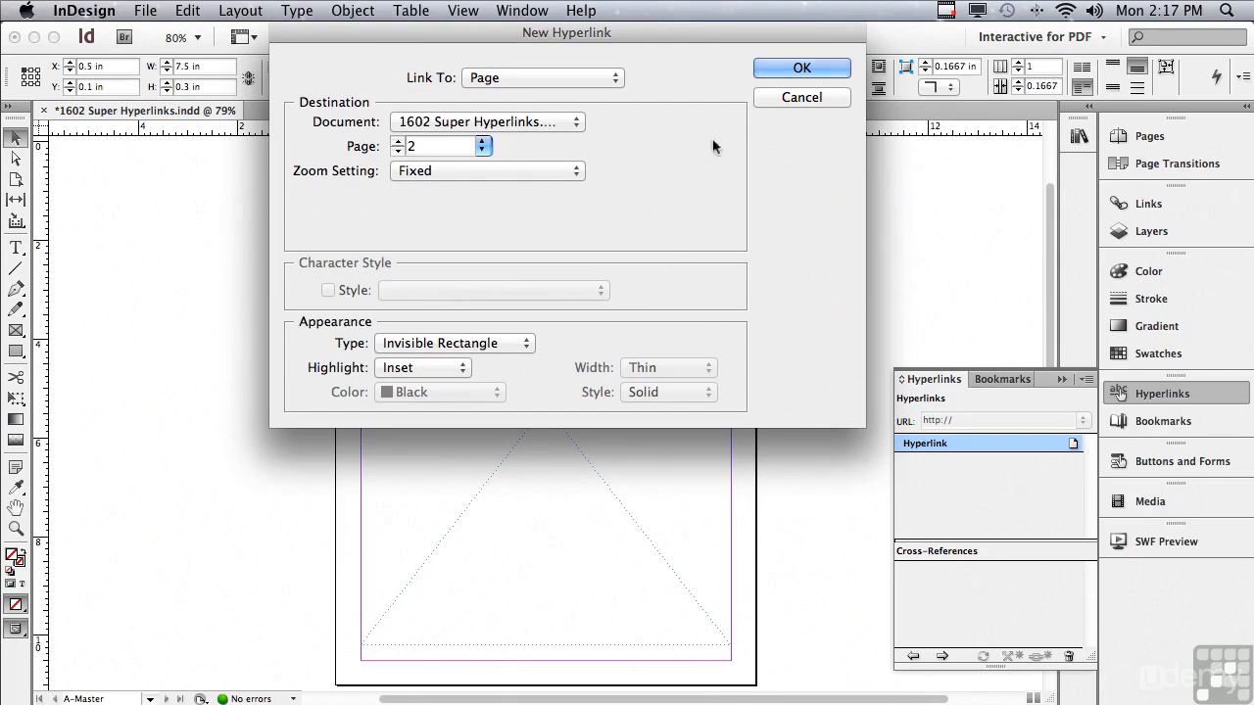
left_click(767, 74)
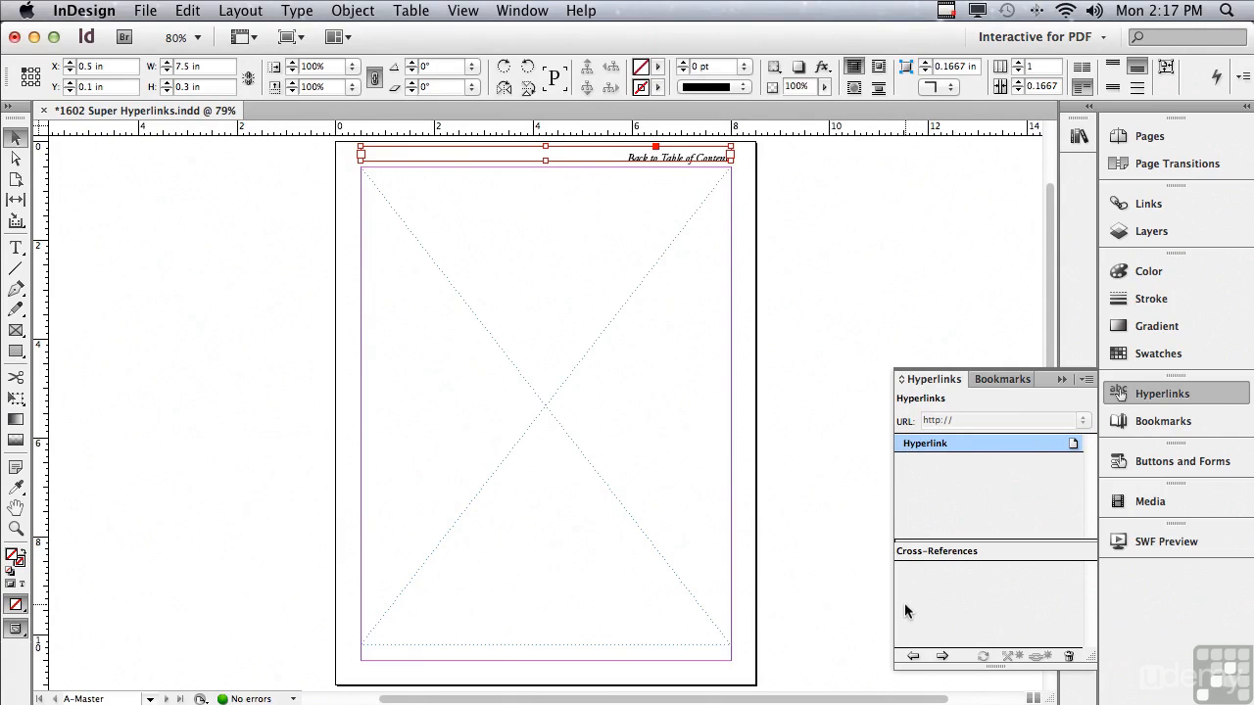
- Test the new hyperlink by jumping to its destination page and back to its source
left_click(940, 657)
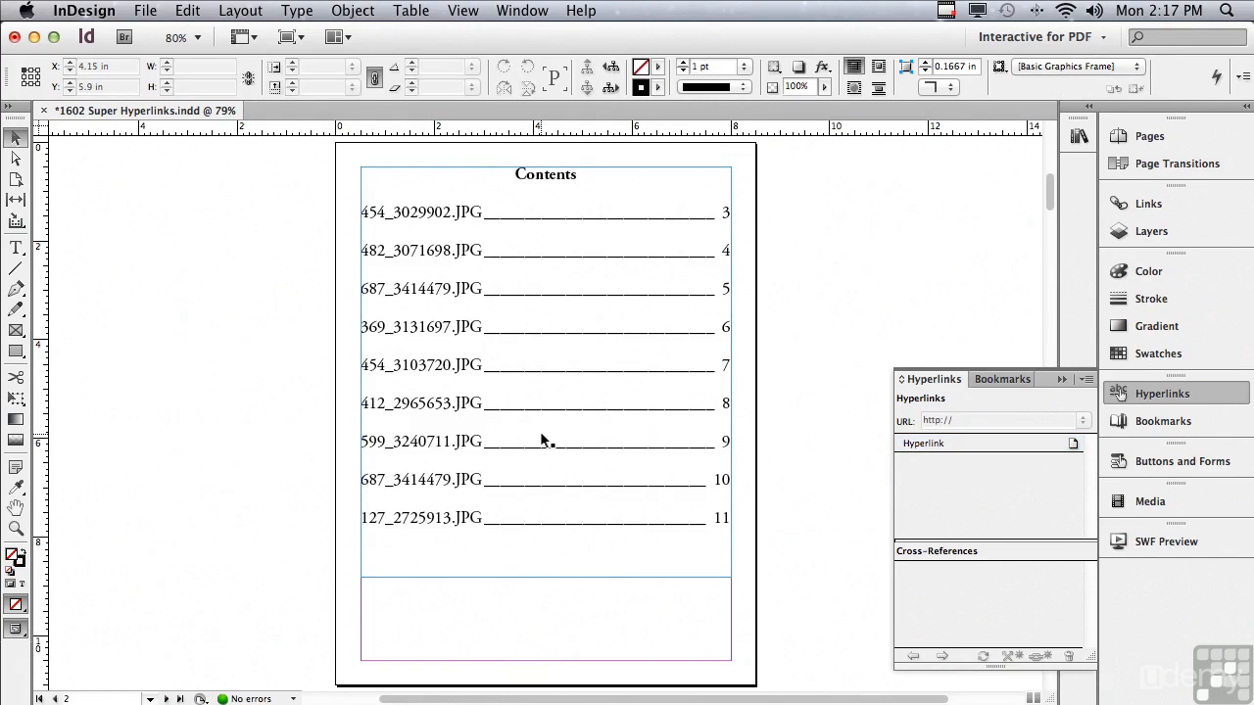
left_click(923, 444)
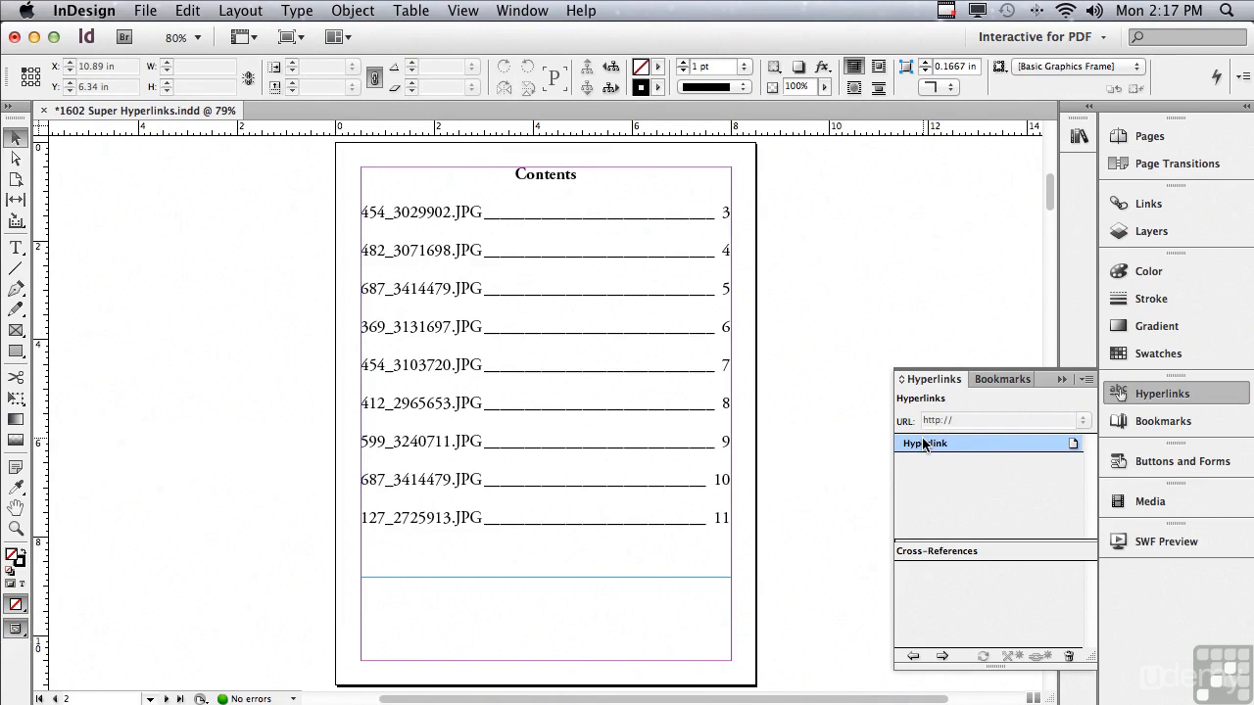
left_click(913, 657)
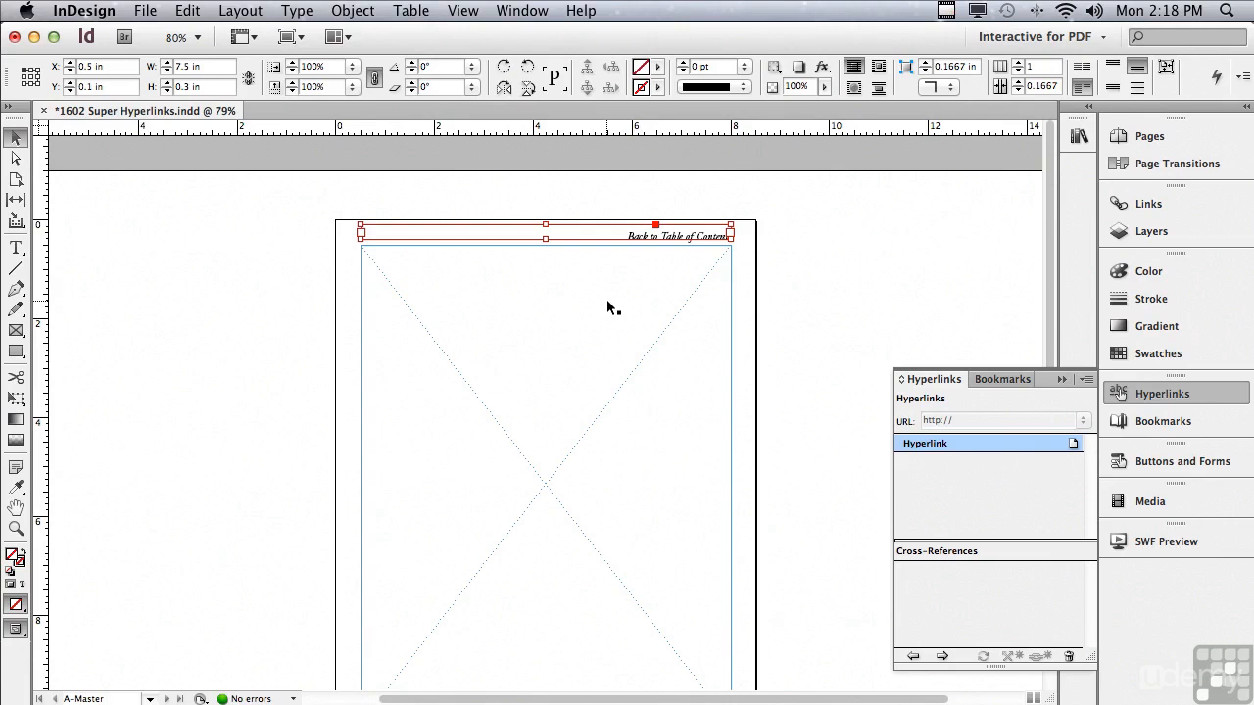
left_click(1130, 135)
left_click_drag(1093, 219, 1099, 477)
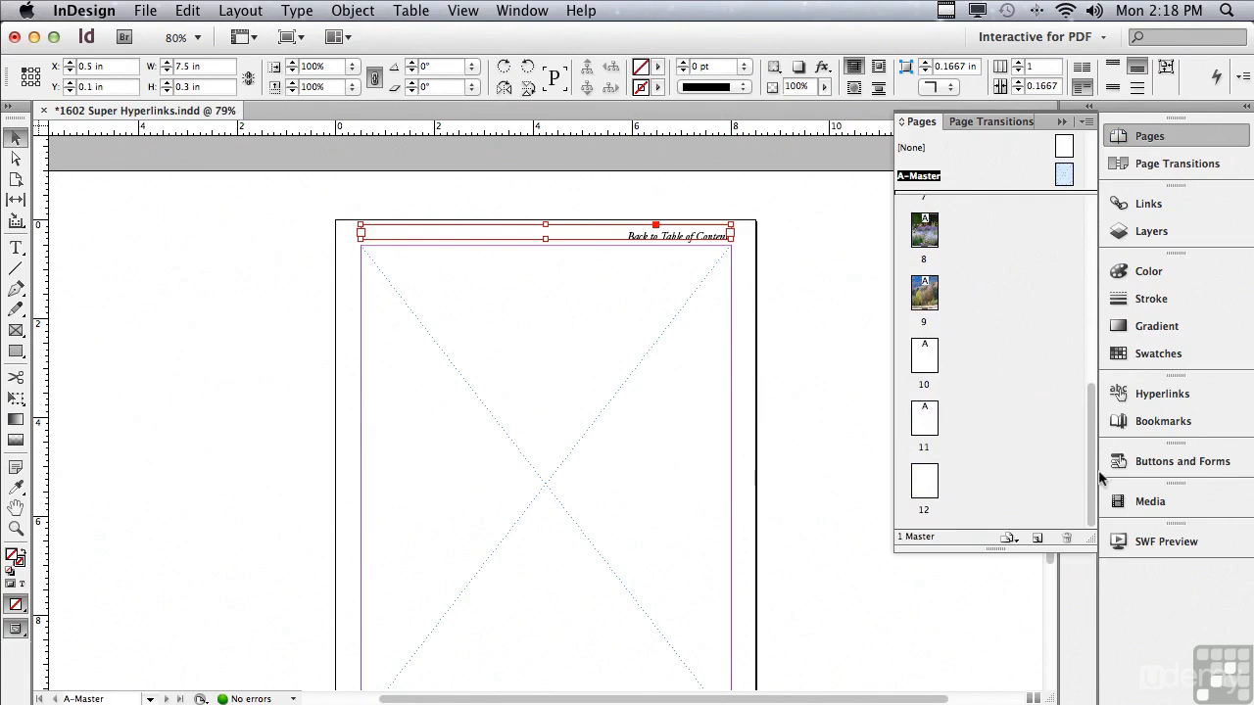
double_click(924, 482)
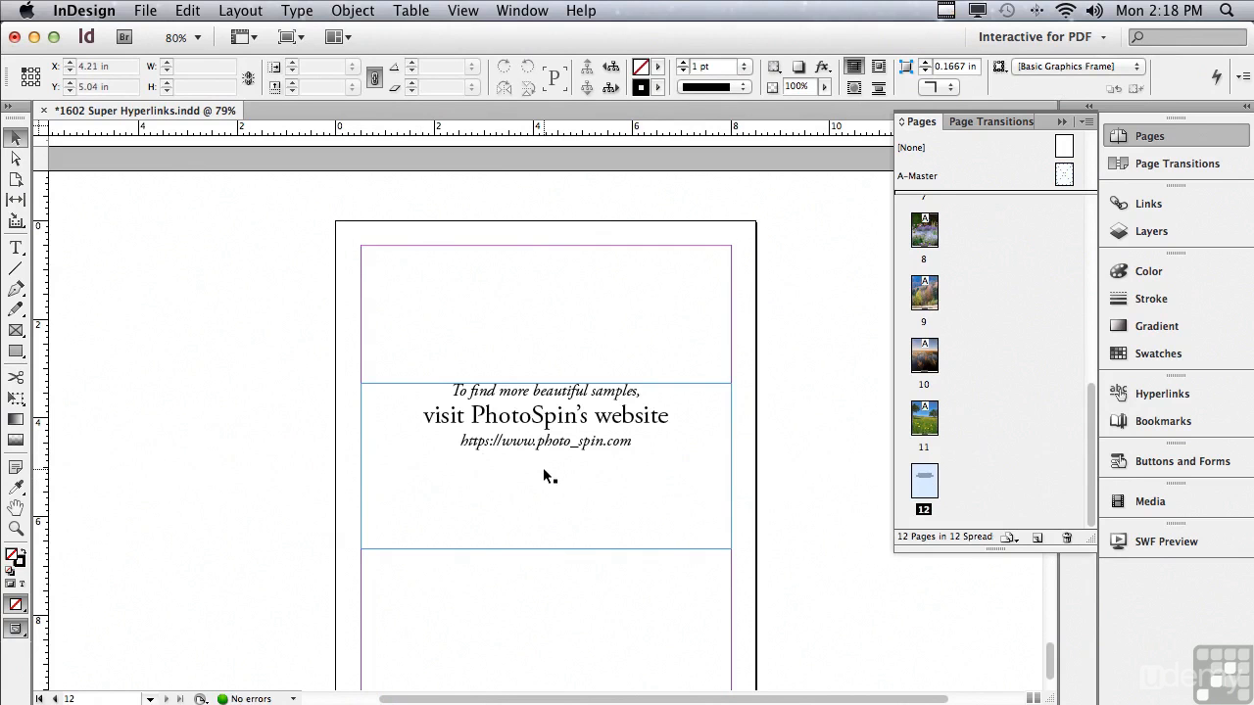
double_click(459, 441)
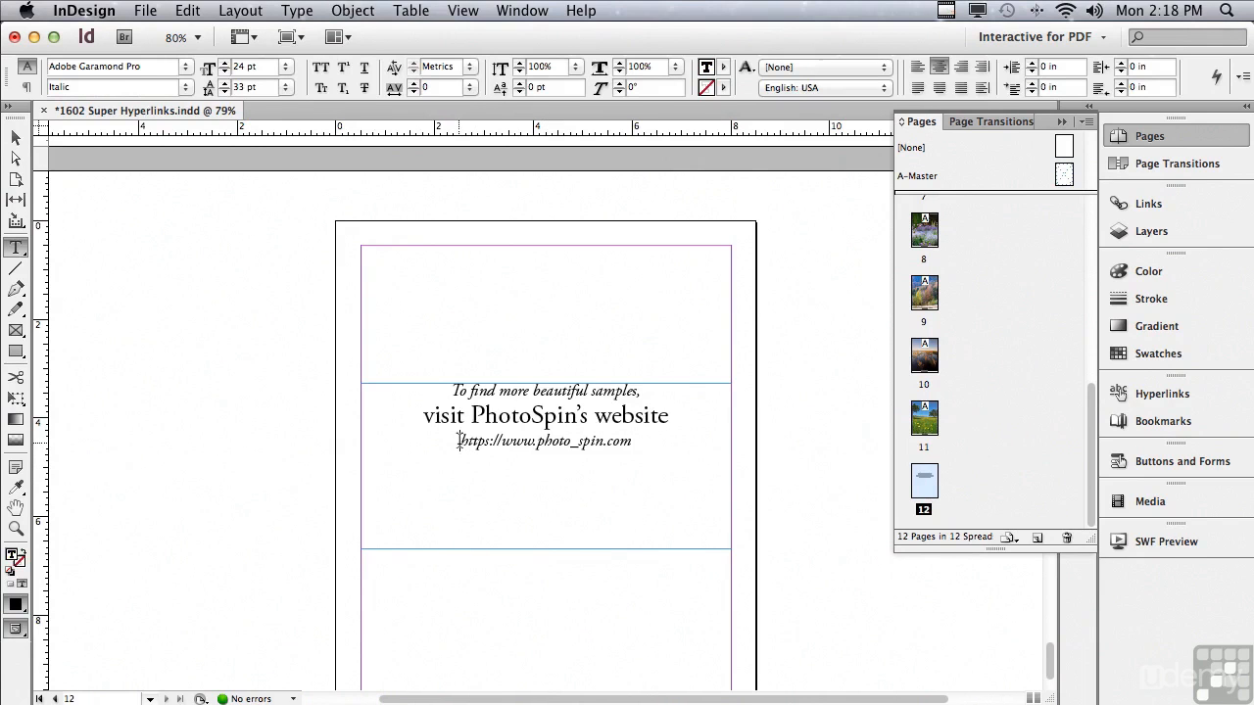
left_click_drag(458, 441, 631, 438)
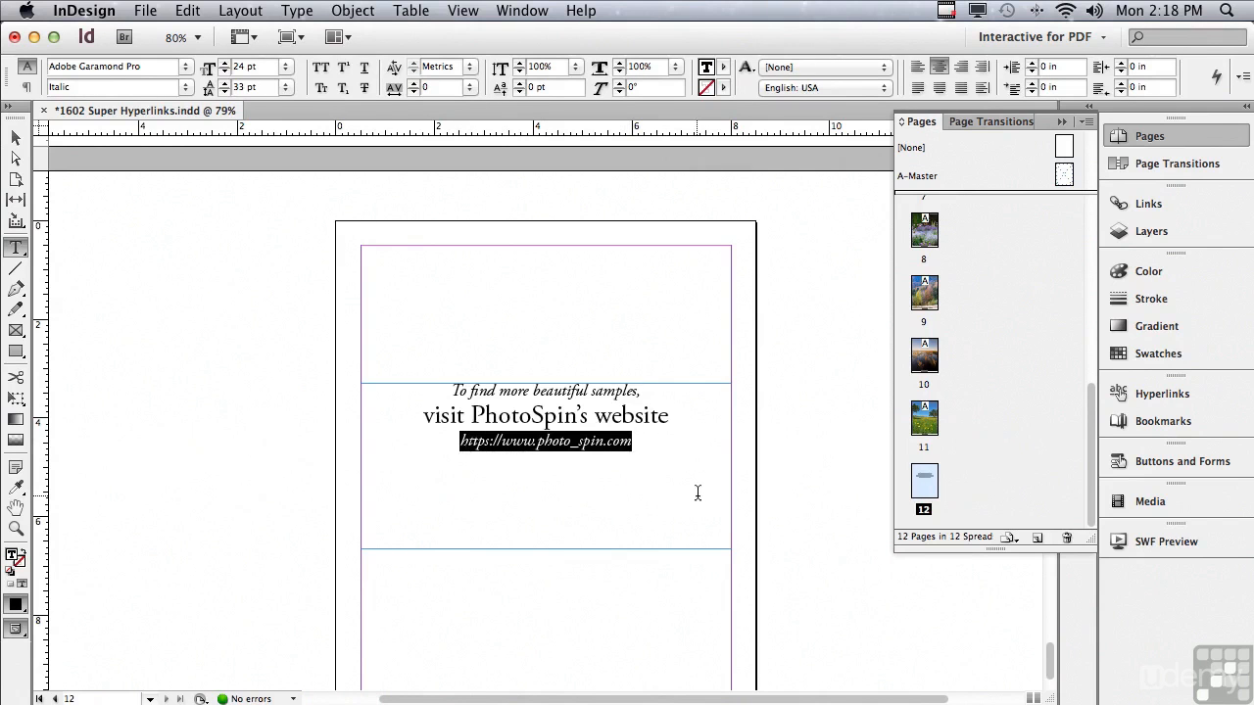
key("super+c")
left_click(1162, 393)
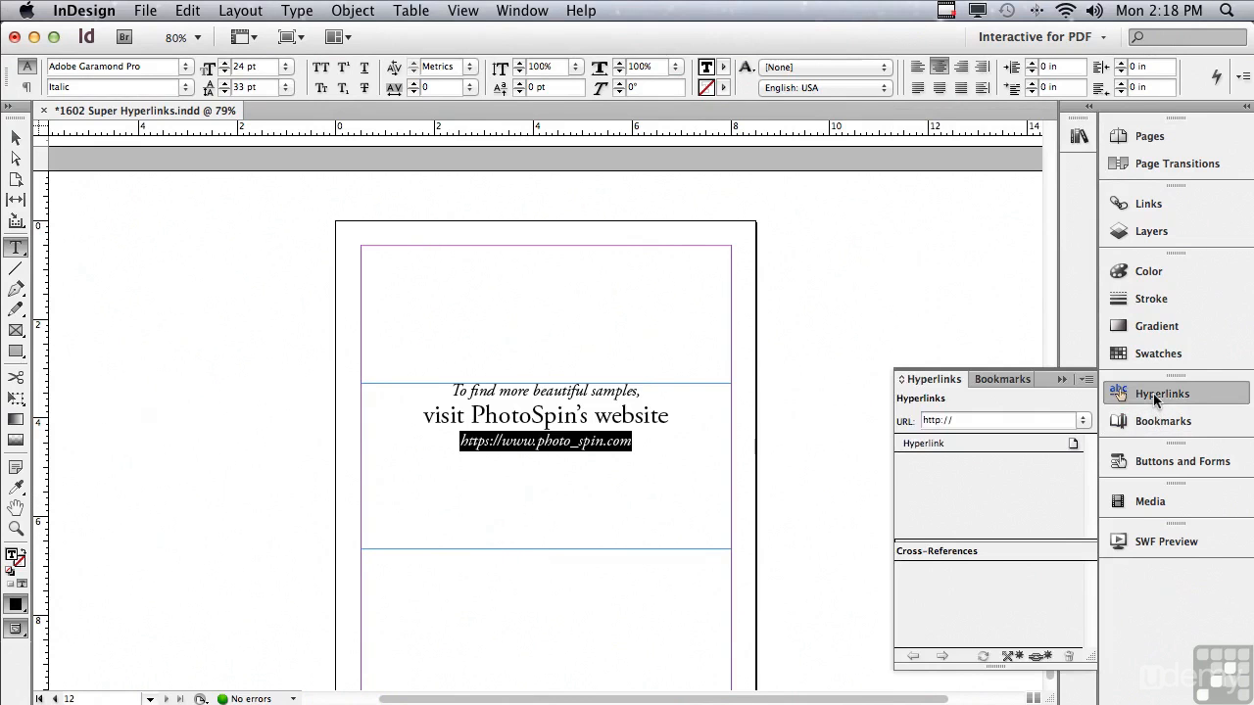
left_click(1038, 656)
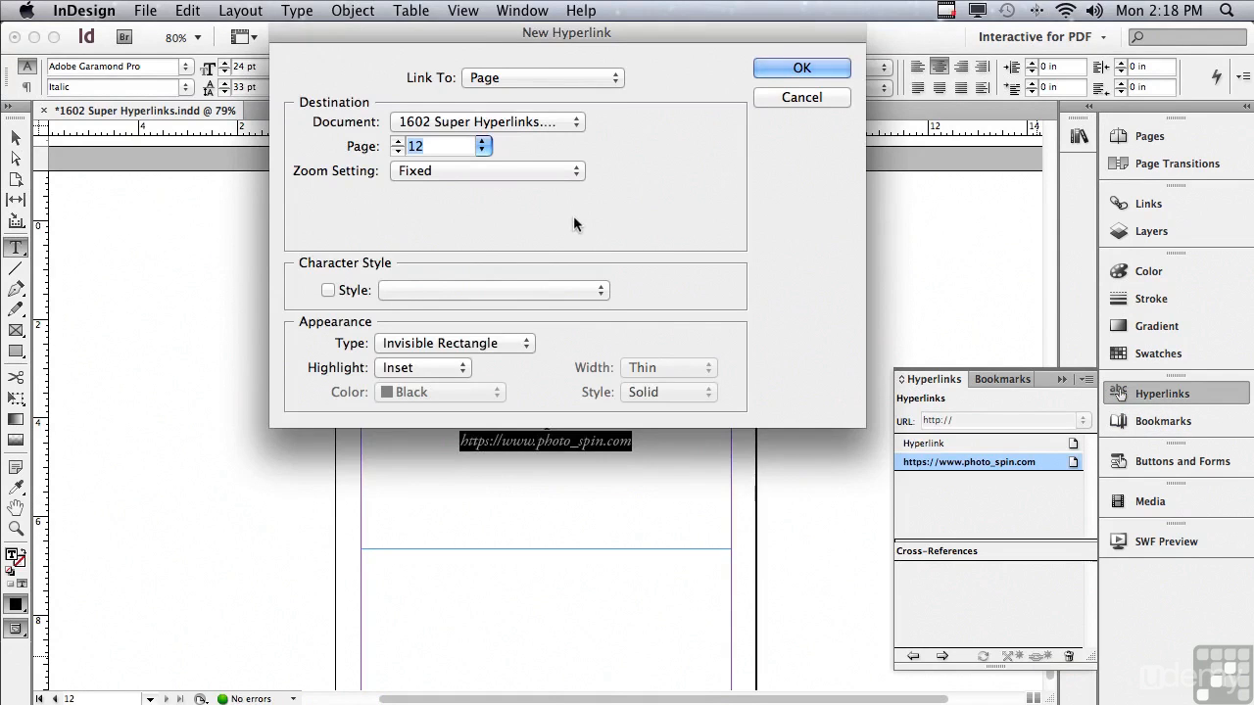
left_click(477, 82)
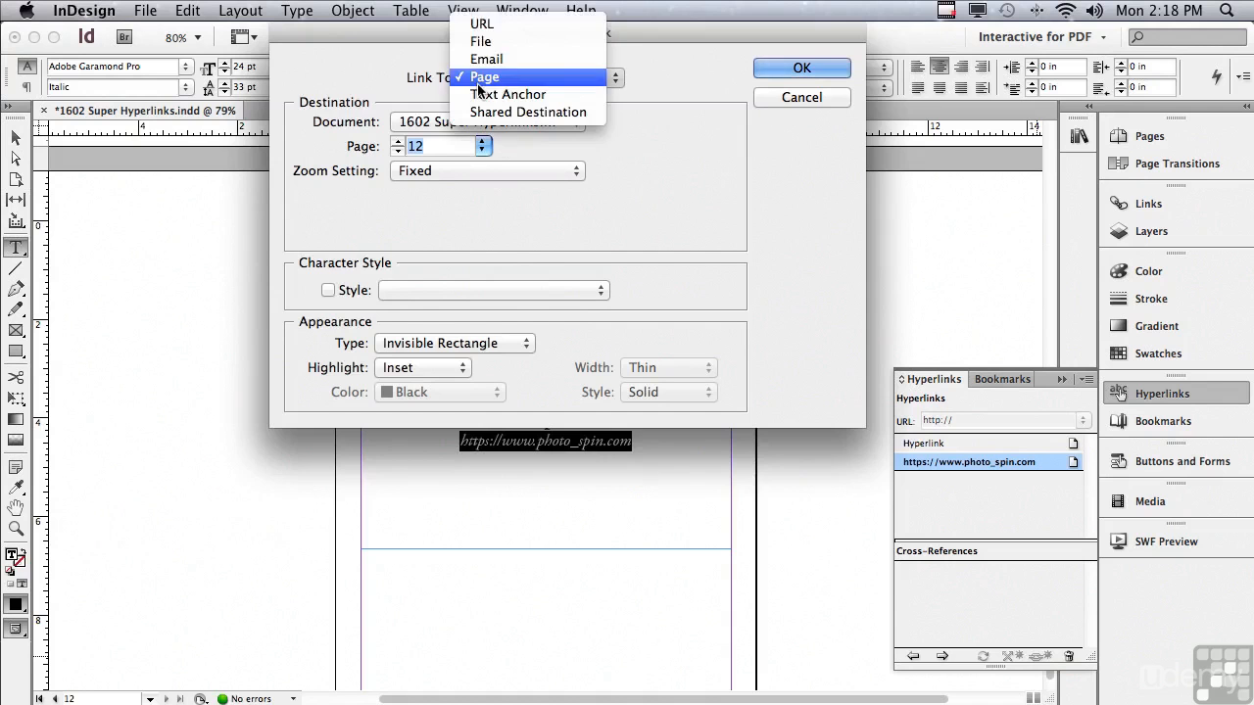
left_click(478, 16)
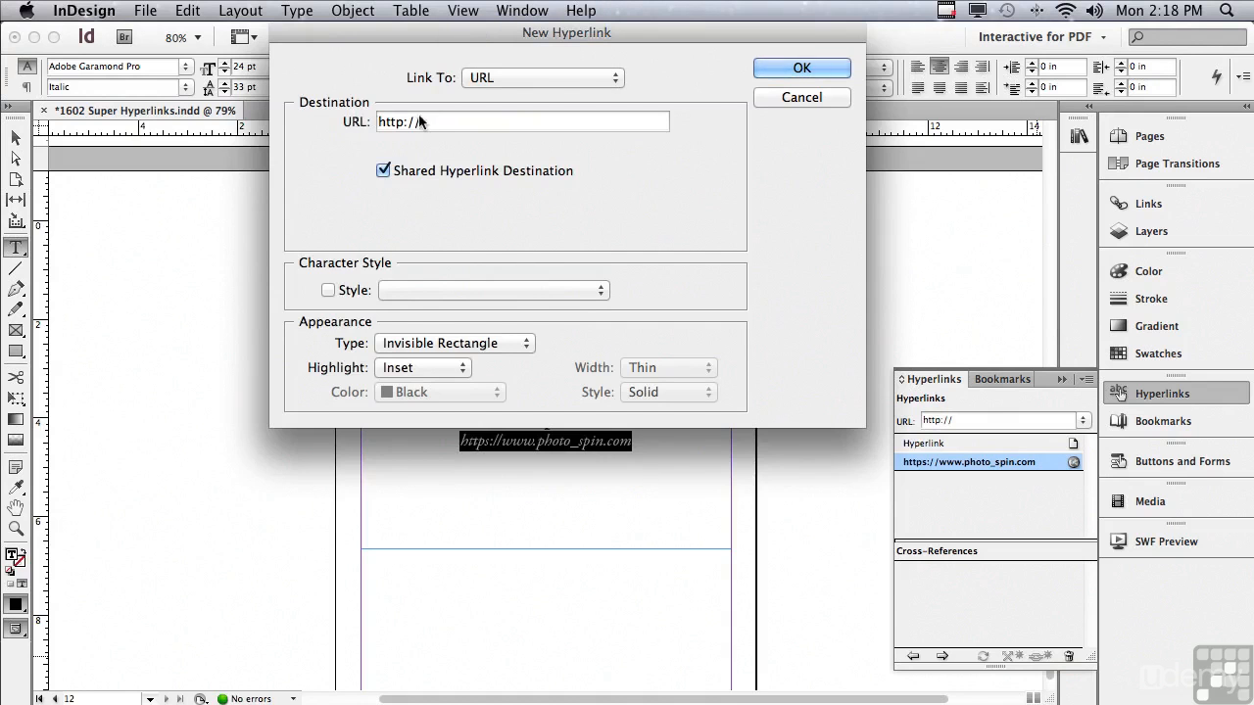
left_click_drag(428, 121, 357, 118)
key("super+v")
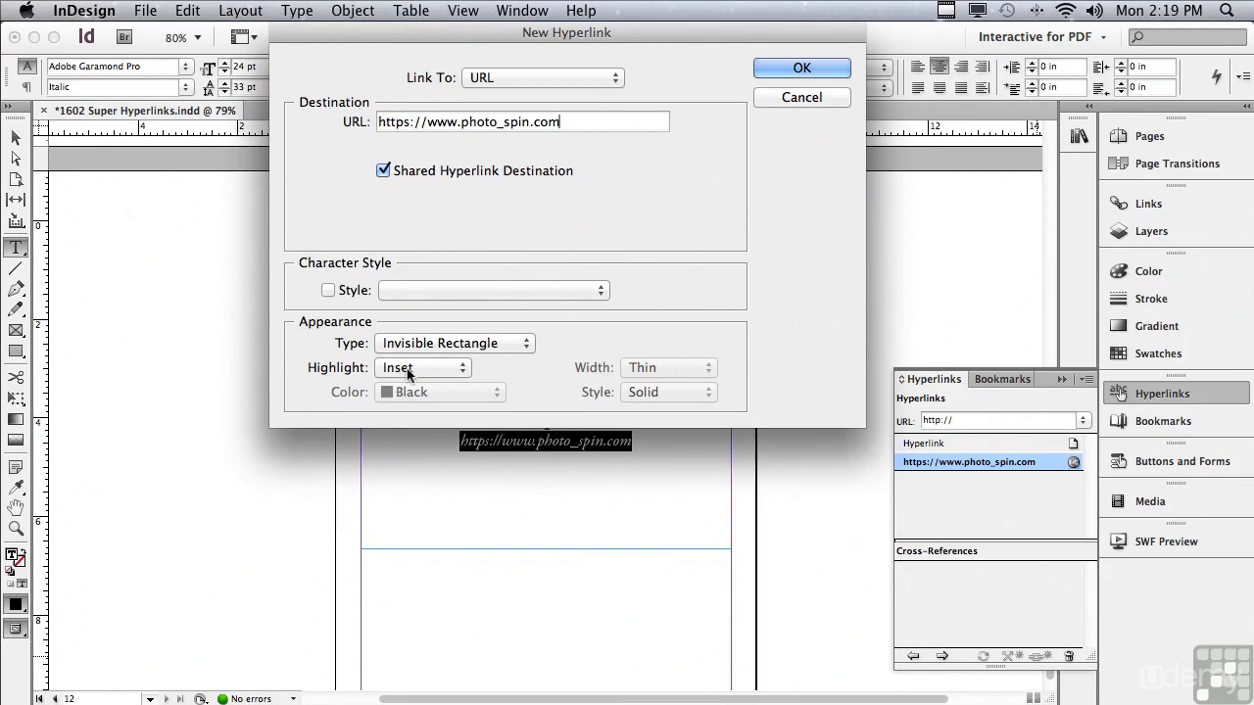
left_click(761, 68)
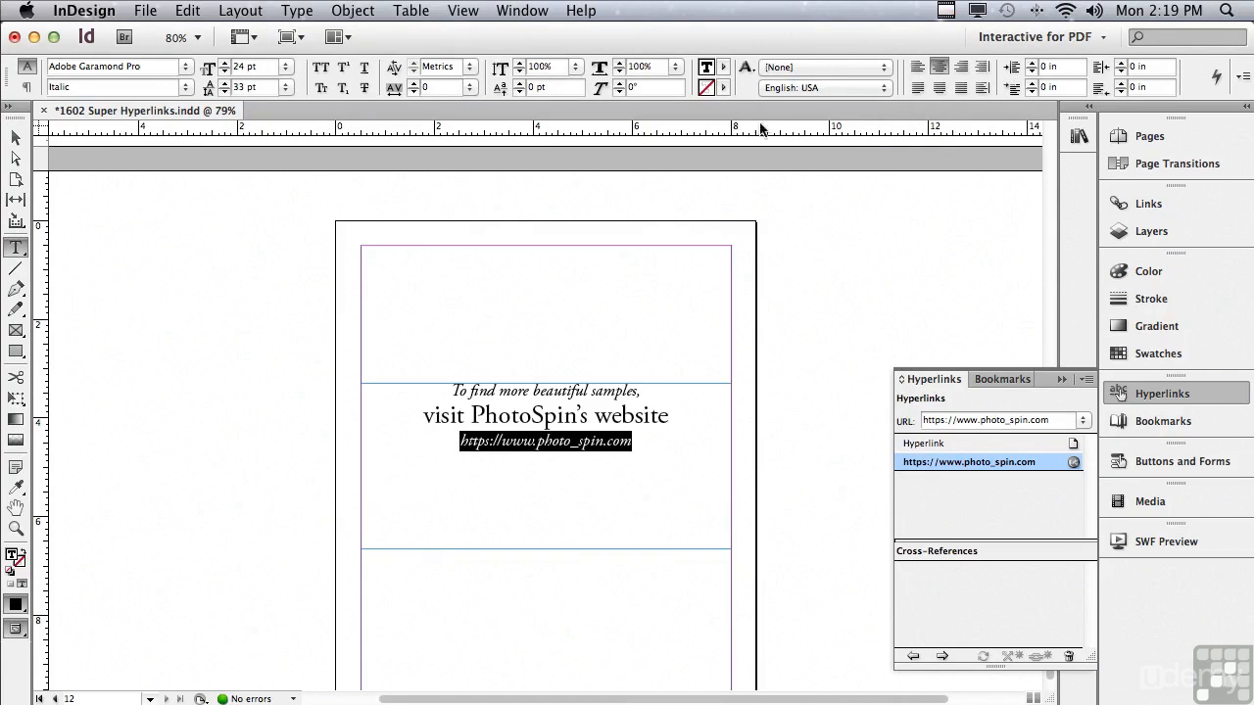
- Test the URL hyperlink by opening its destination in Safari, then close the browser and return to the document
left_click(943, 657)
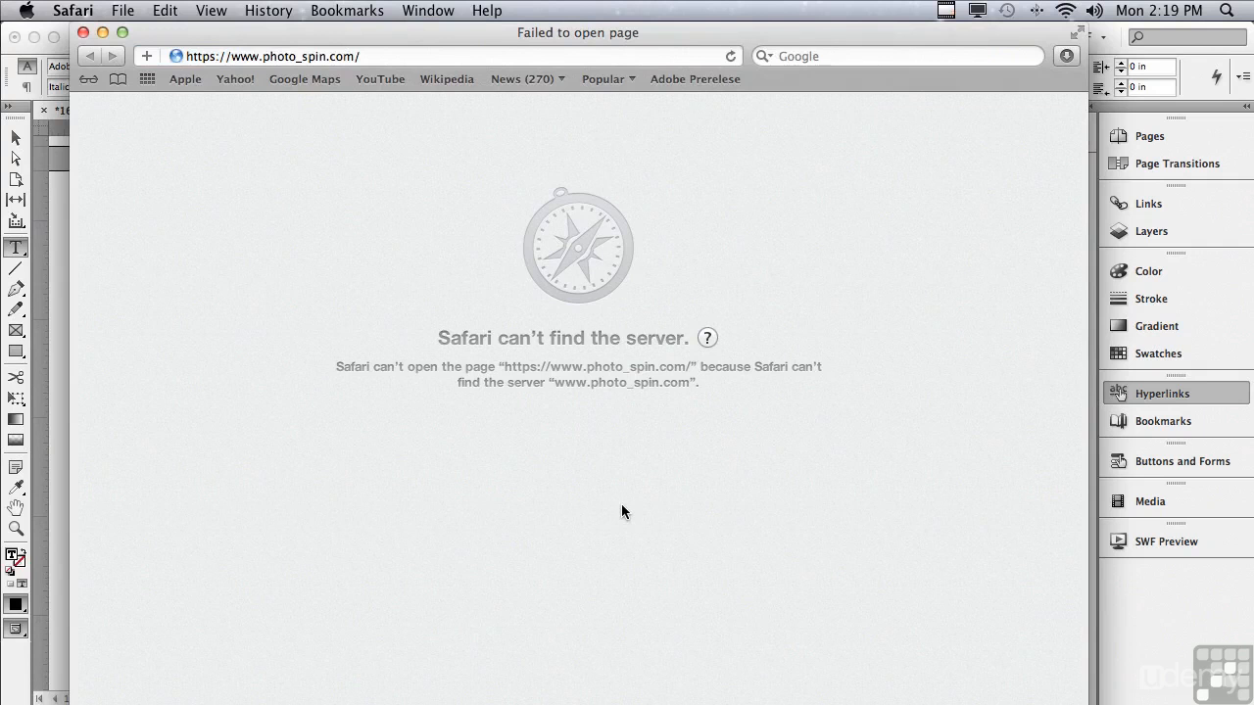
left_click(295, 56)
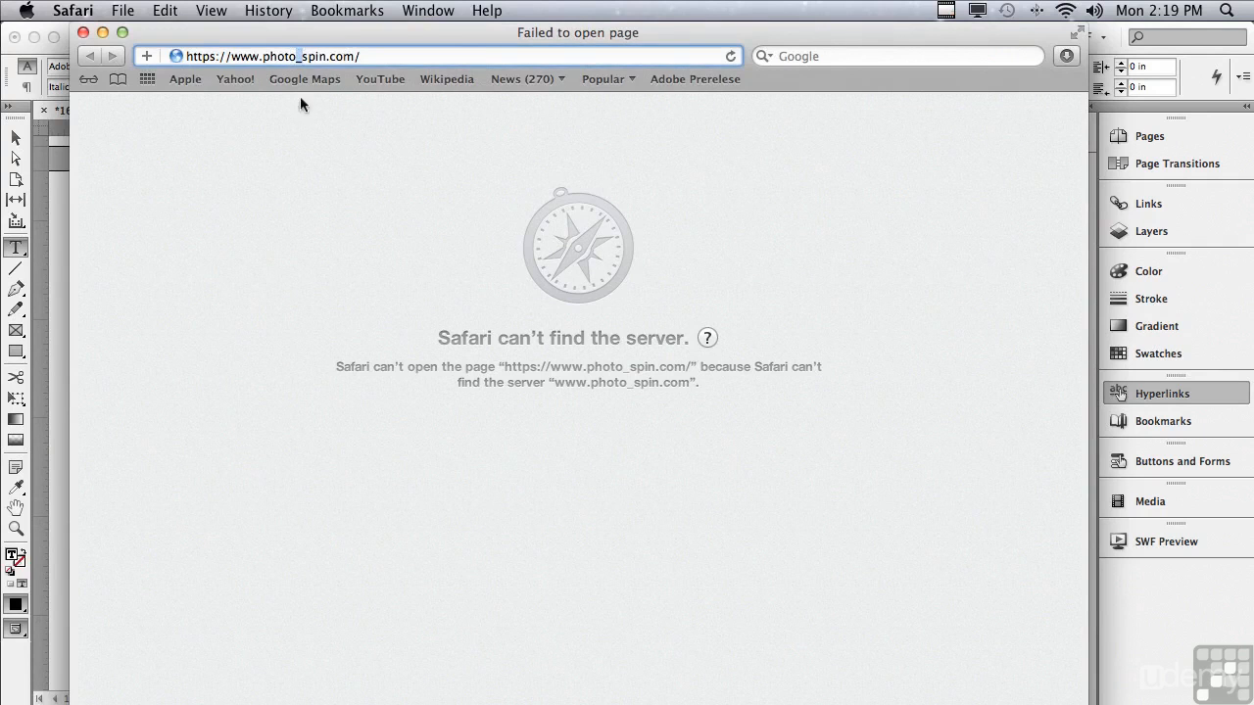
left_click(83, 32)
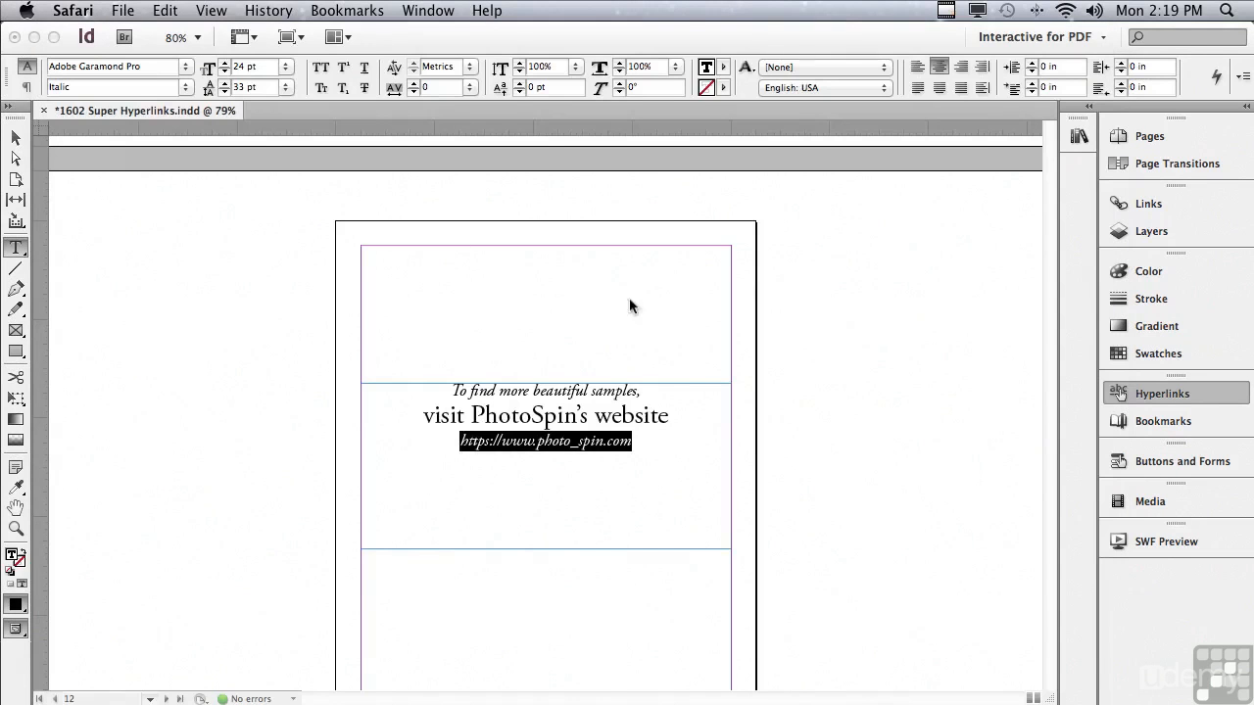
left_click(877, 321)
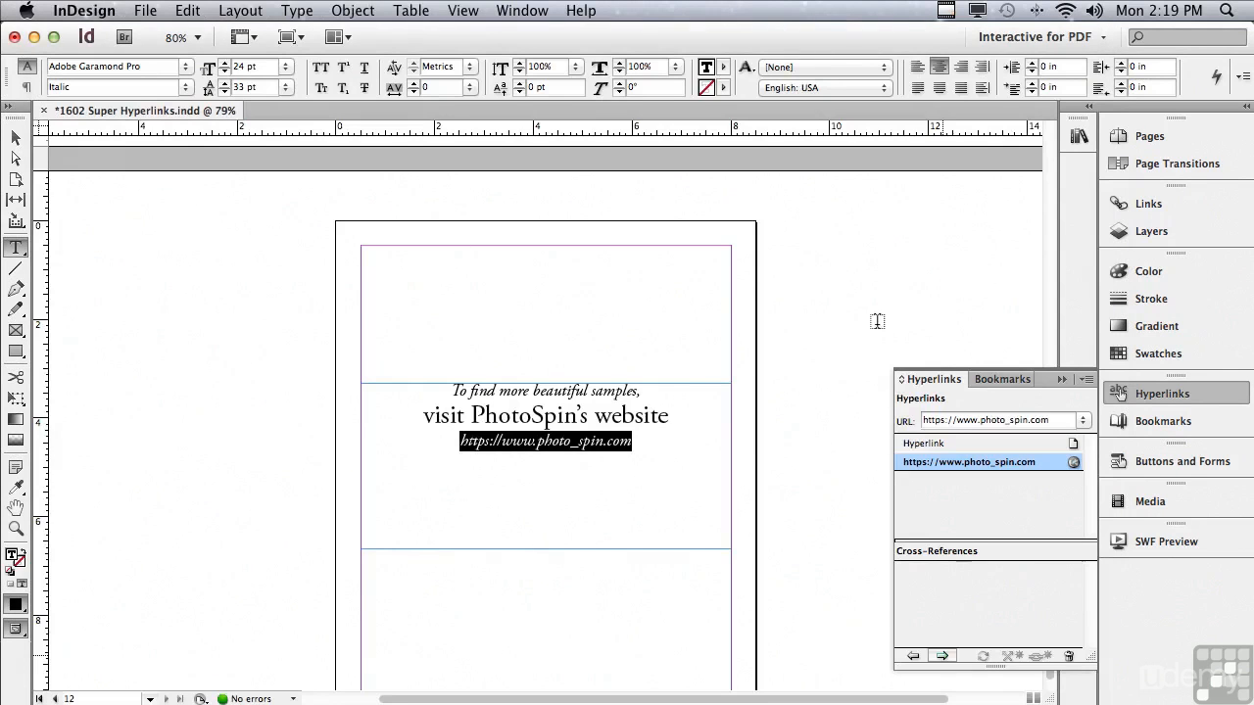
double_click(942, 463)
left_click(478, 79)
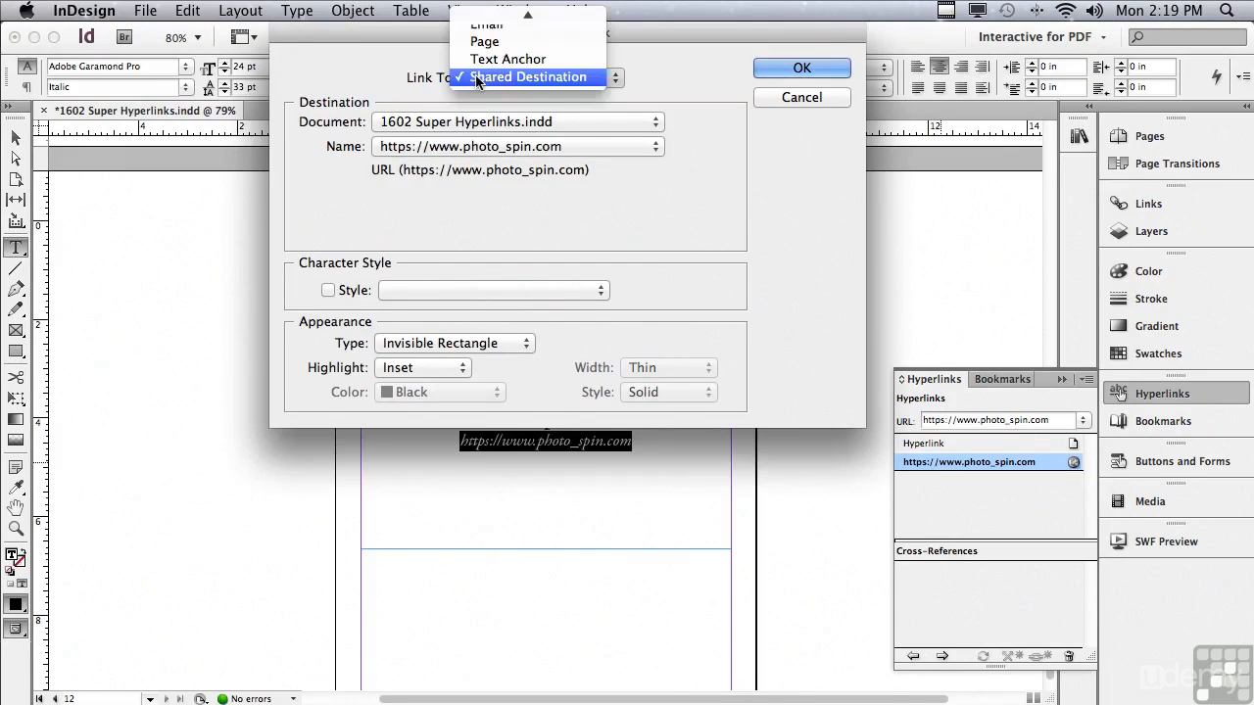
left_click(483, 20)
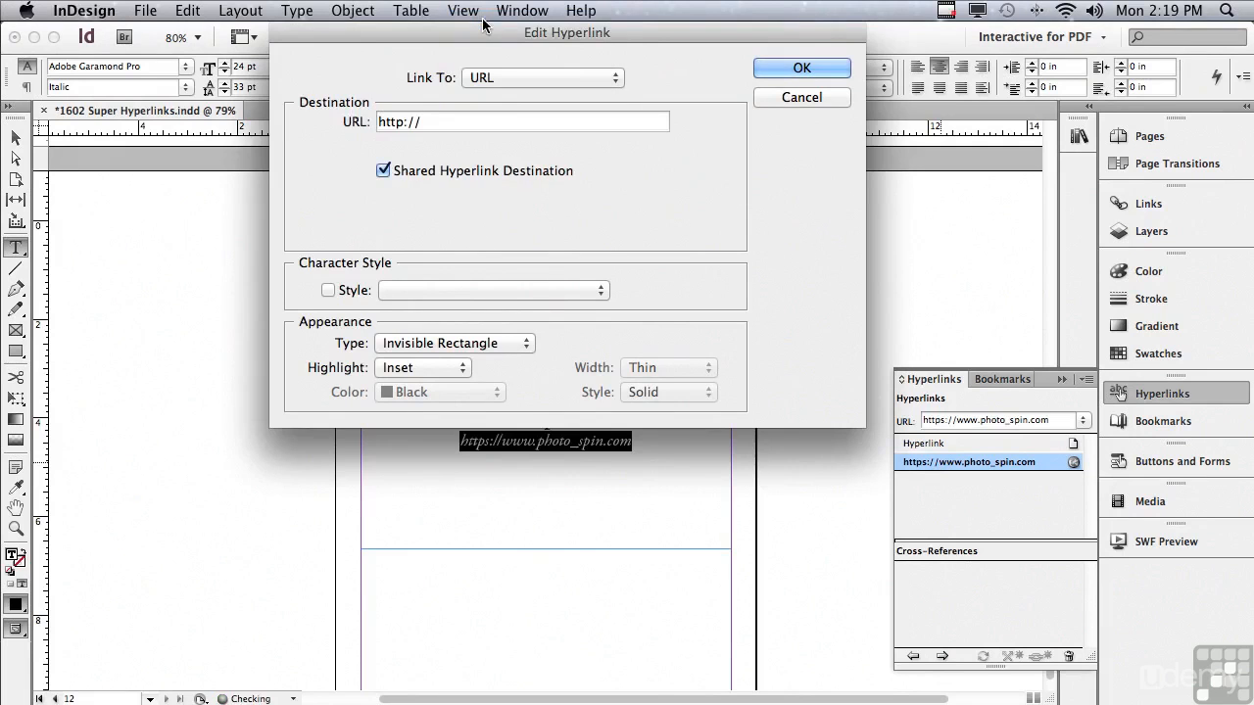
left_click_drag(435, 115, 360, 108)
key("super+v")
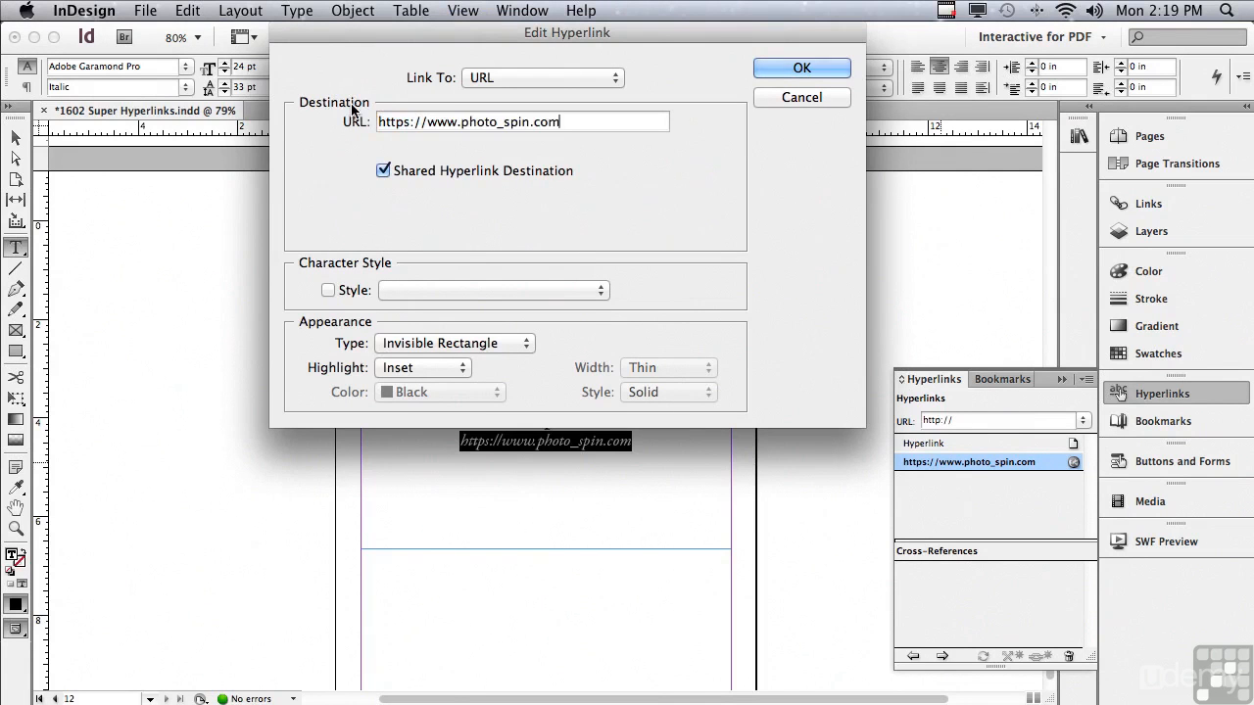
left_click(499, 123)
key("BackSpace")
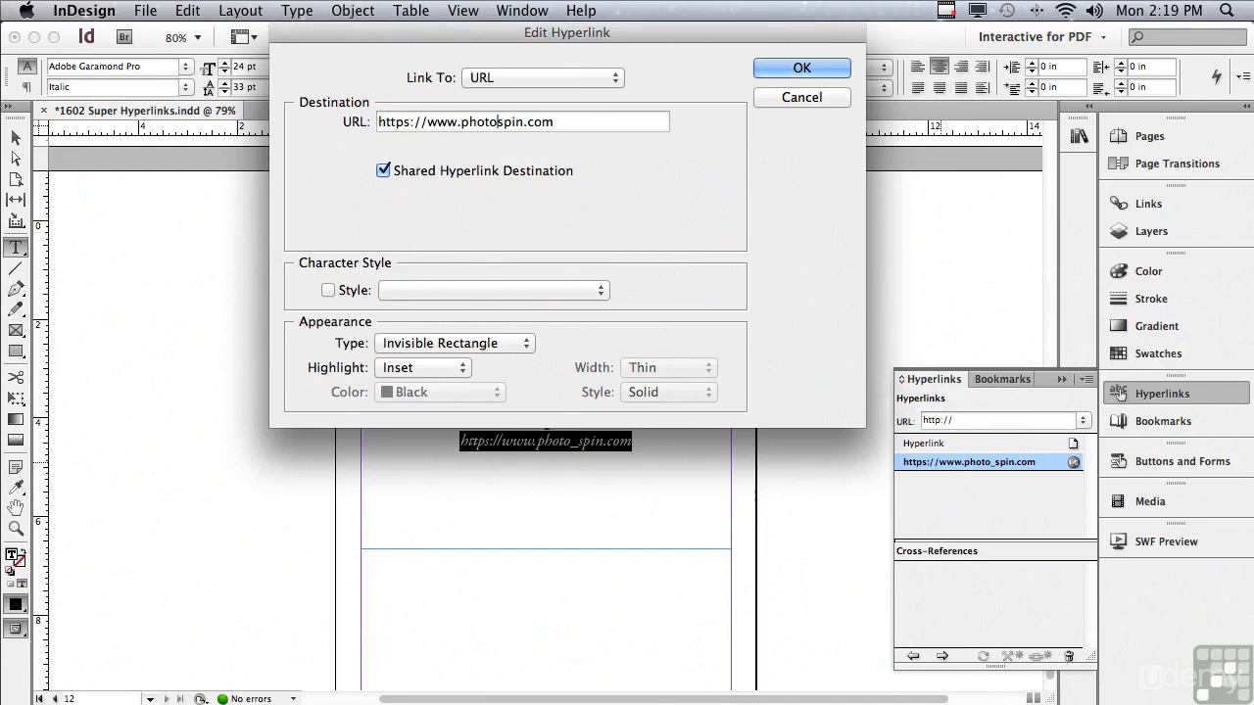
left_click(764, 70)
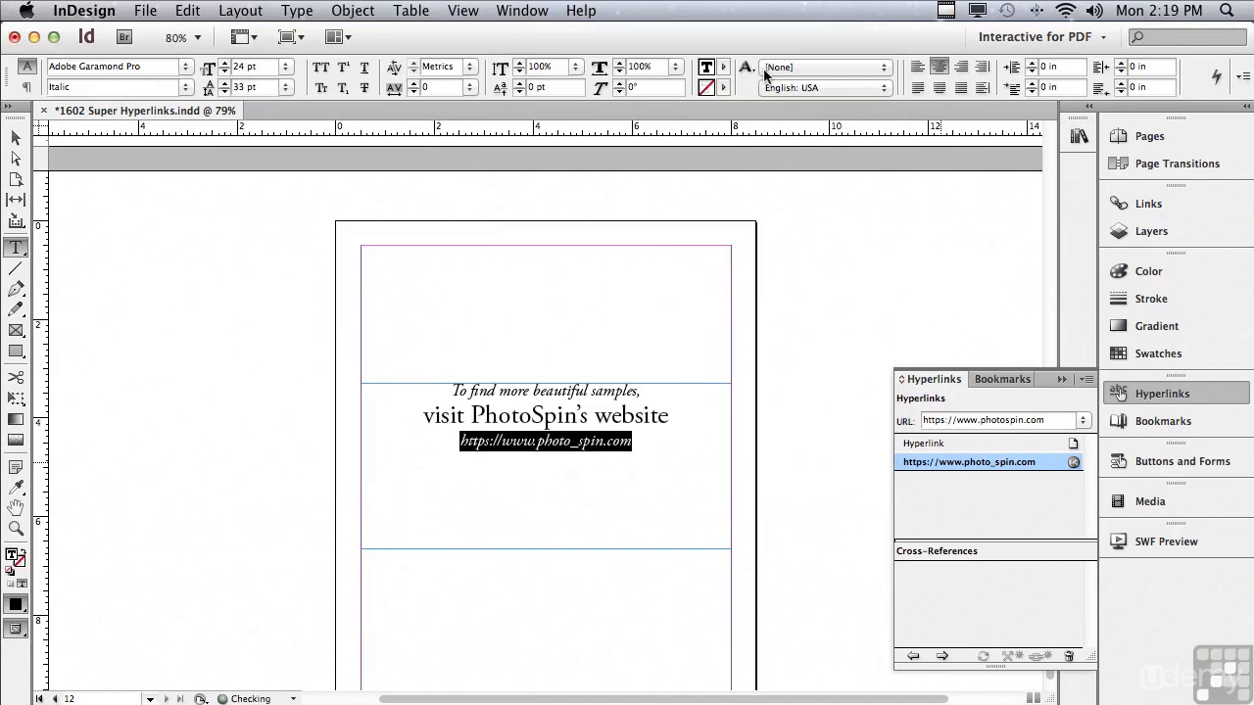
left_click(569, 445)
left_click(574, 443)
key("BackSpace")
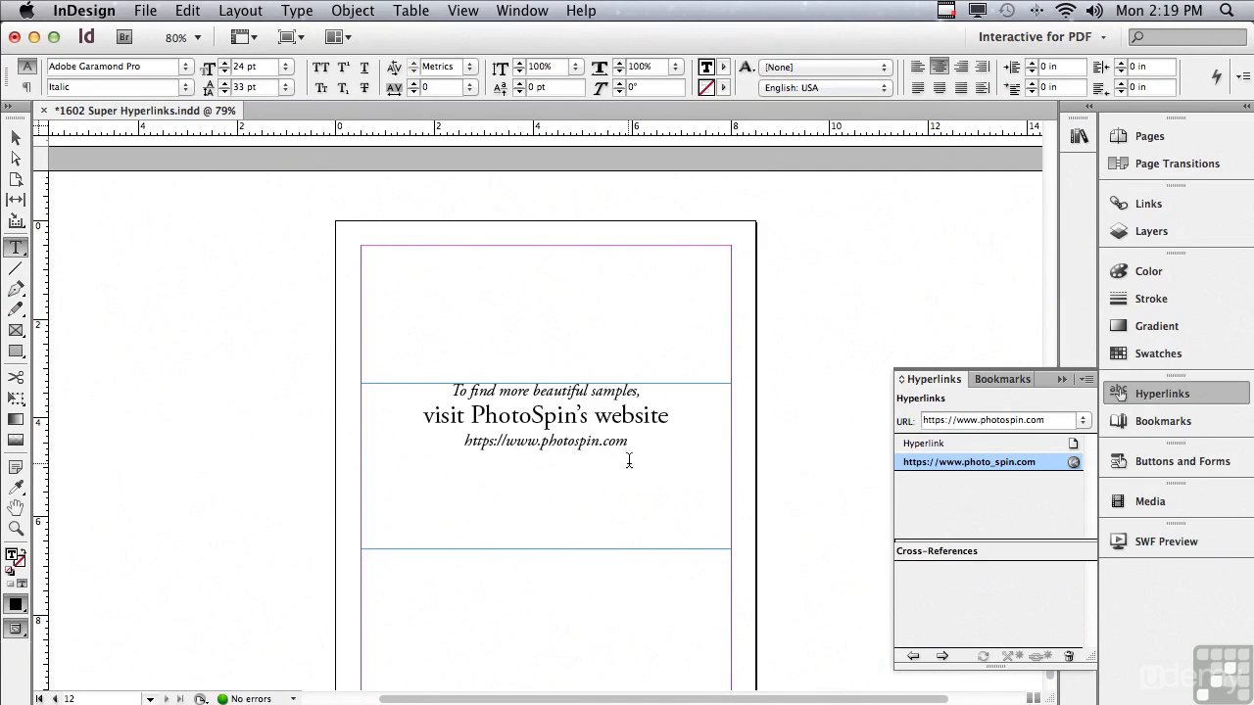
- Test the corrected hyperlink by opening its destination in Safari, then close the browser and return to the document
left_click(942, 658)
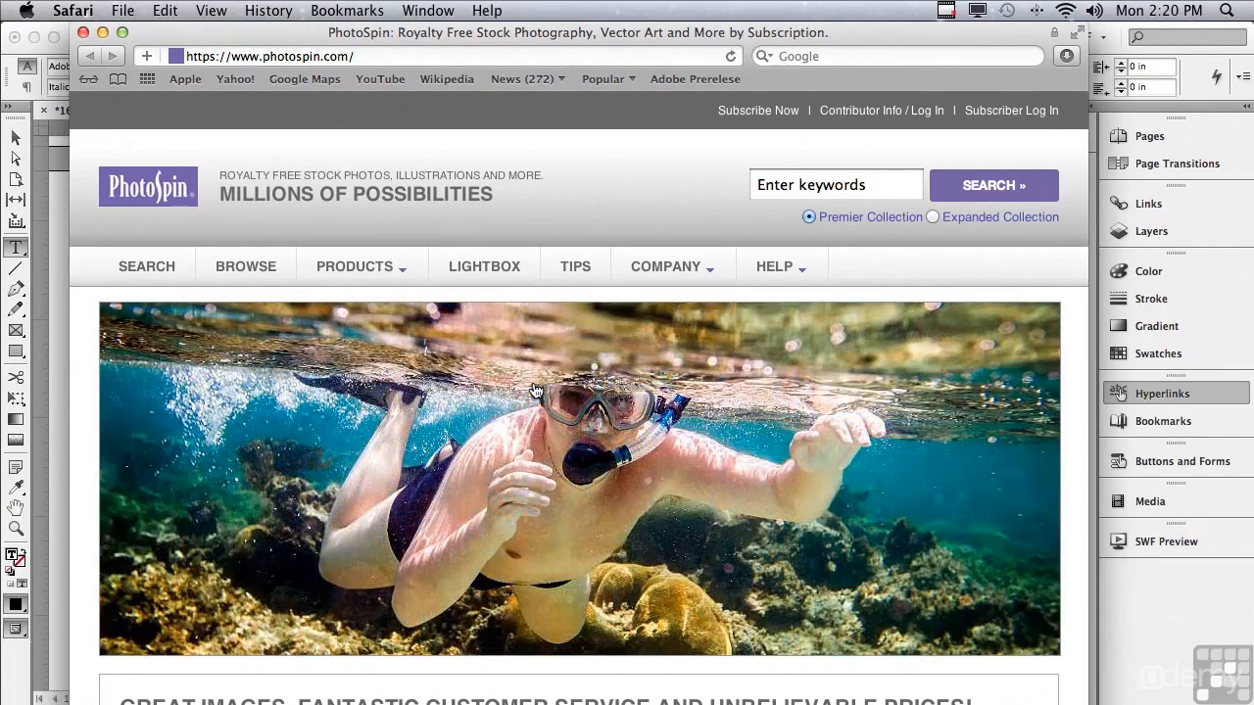
left_click(83, 34)
left_click(108, 216)
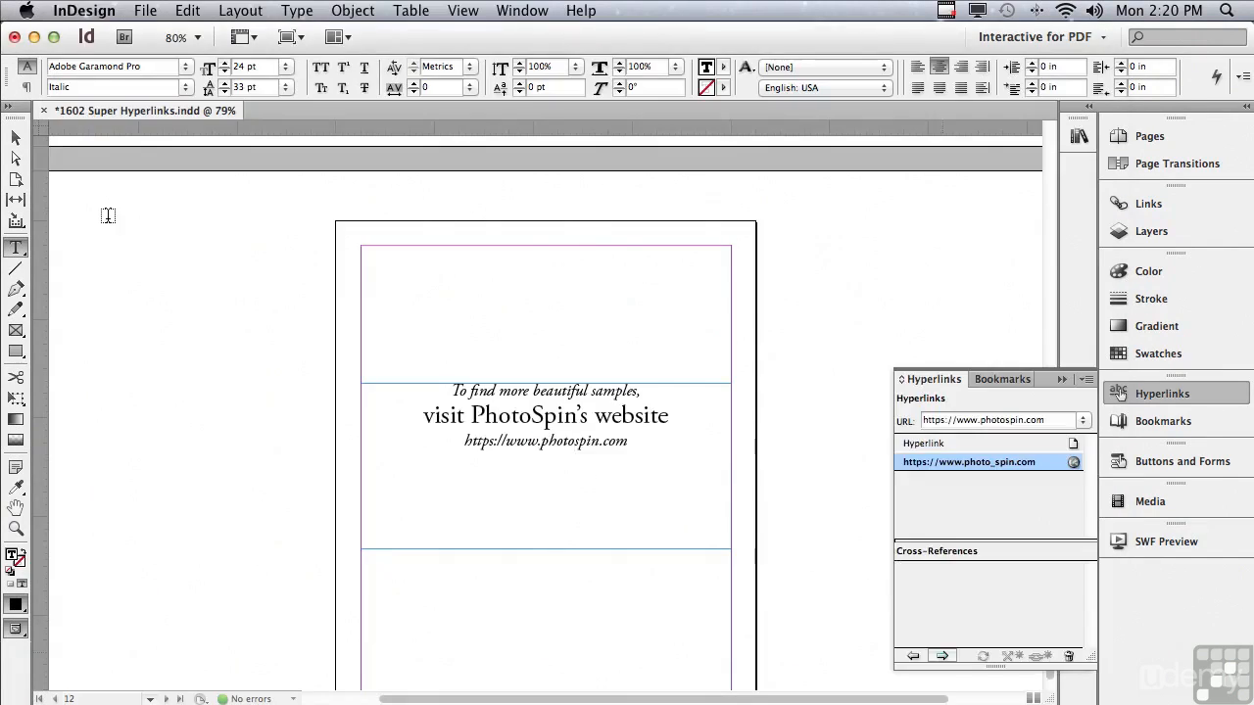